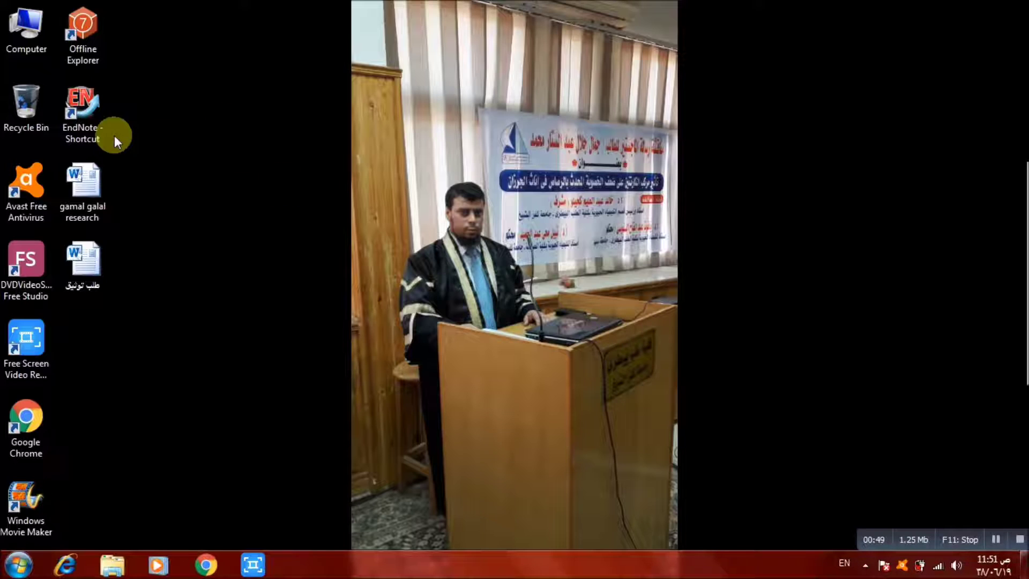
# - Launch EndNote and dismiss the offered version update without installing it
pyautogui.click(92, 124)
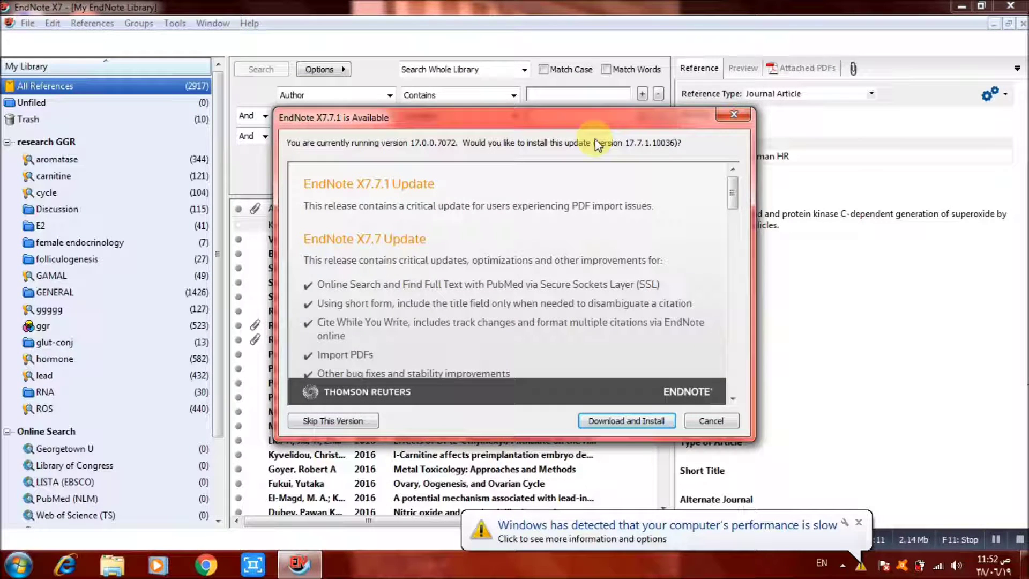
pyautogui.click(734, 115)
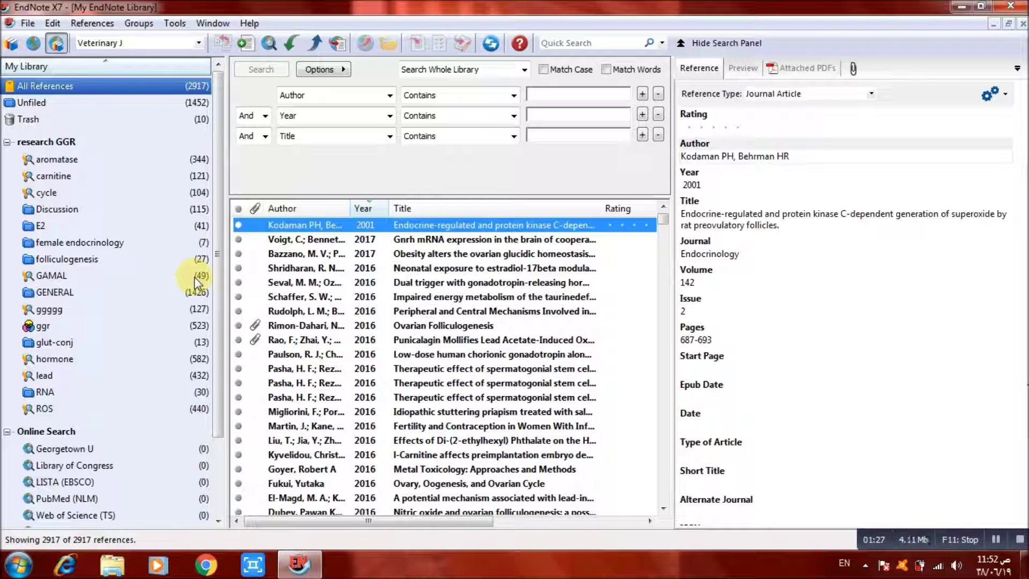
# - Open the second library in the list of recently used libraries
pyautogui.click(26, 26)
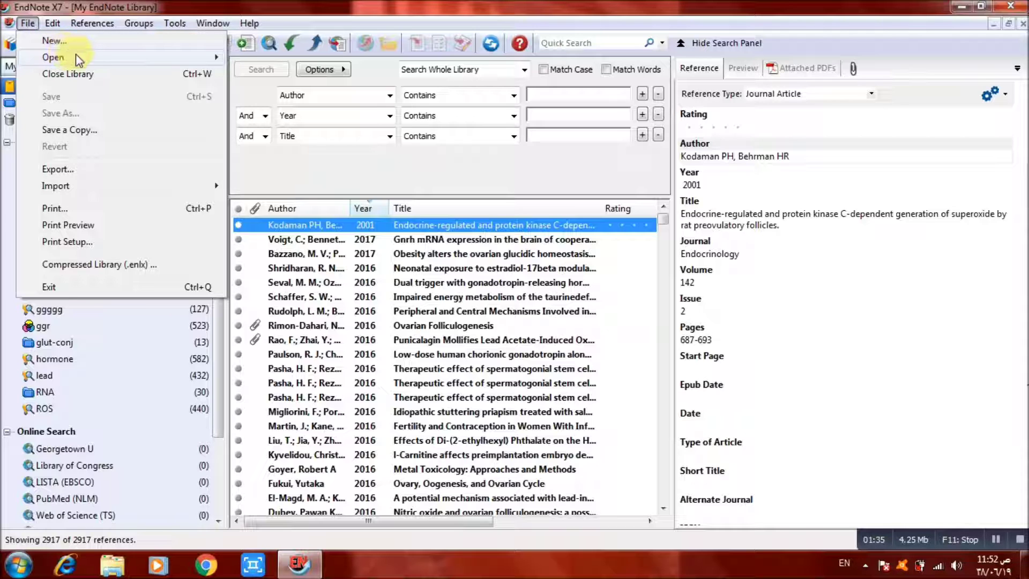
pyautogui.moveTo(75, 55)
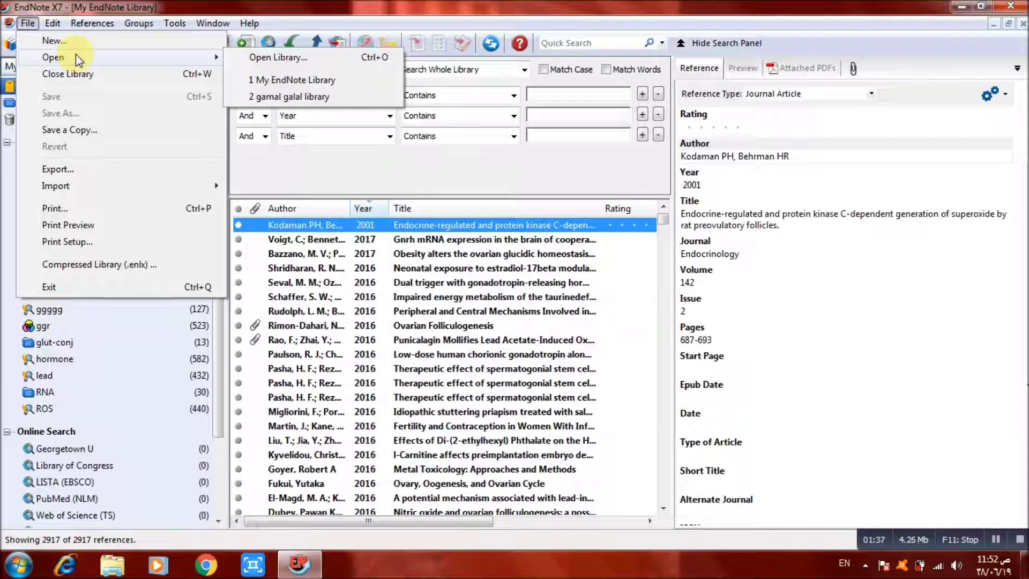
pyautogui.click(174, 23)
pyautogui.moveTo(28, 23)
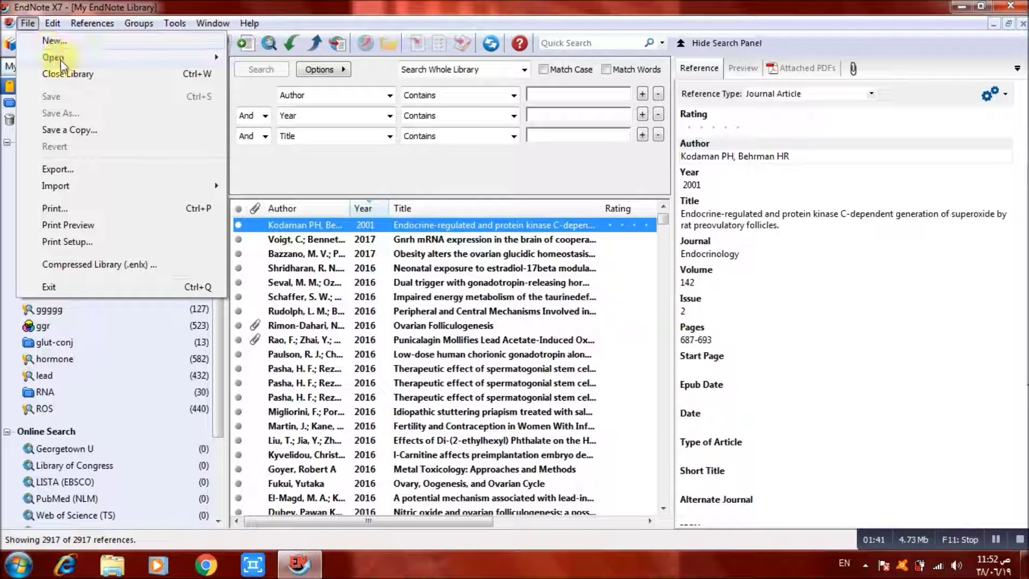
pyautogui.moveTo(75, 58)
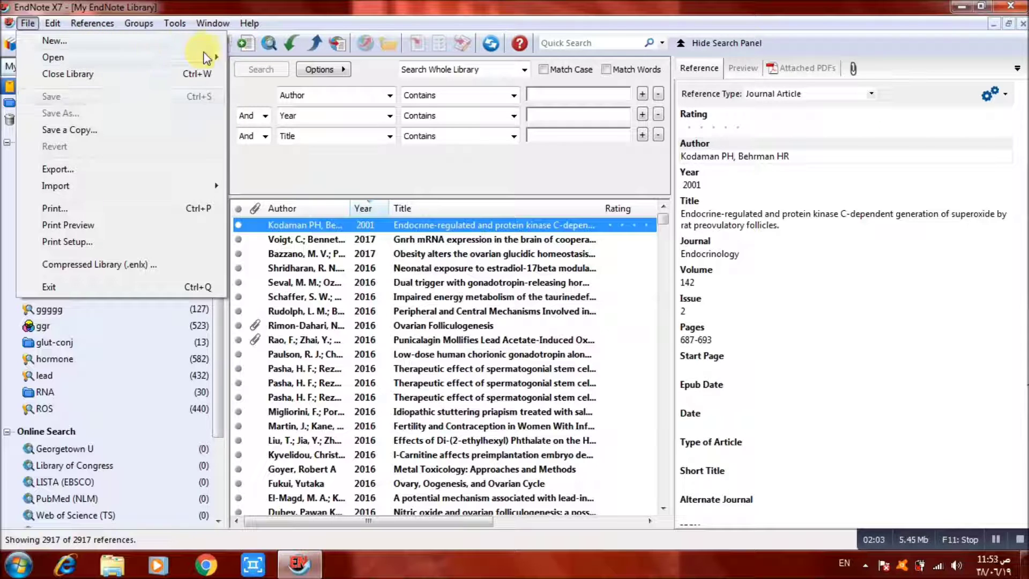
pyautogui.moveTo(215, 56)
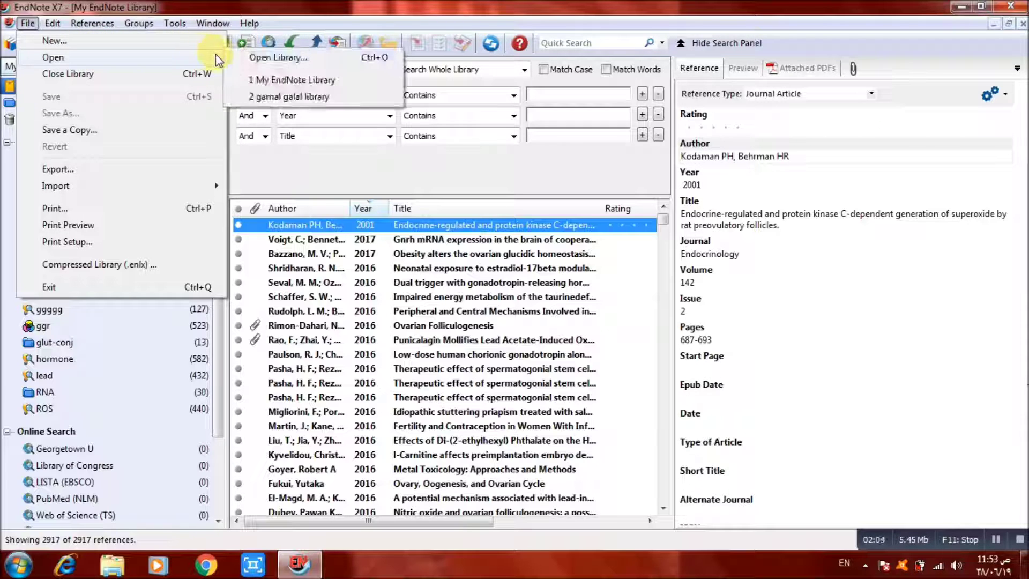
pyautogui.click(268, 97)
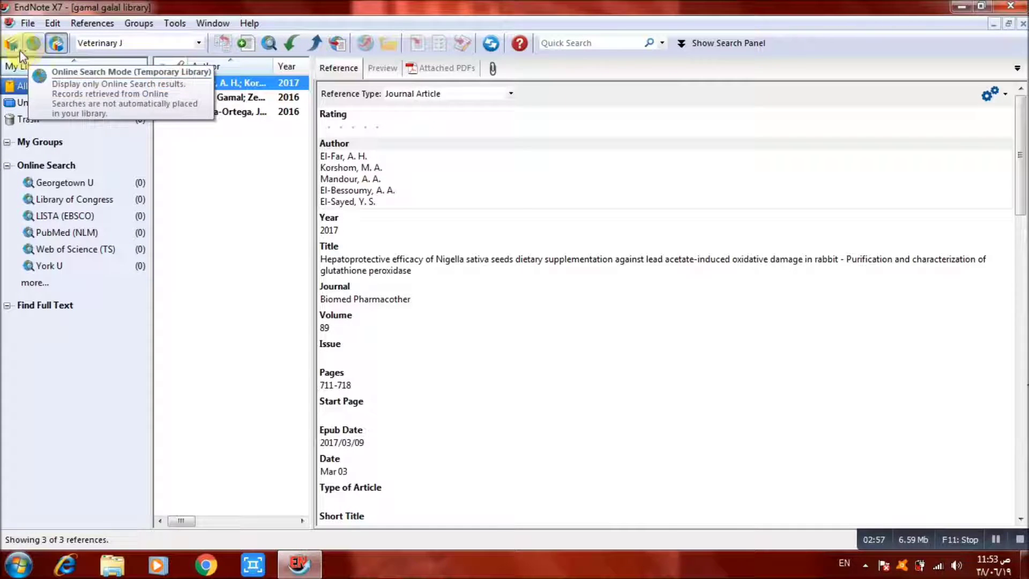
# - Choose PubMed (NLM) as the online search source and widen the reference list area to show the whole search form
pyautogui.click(60, 66)
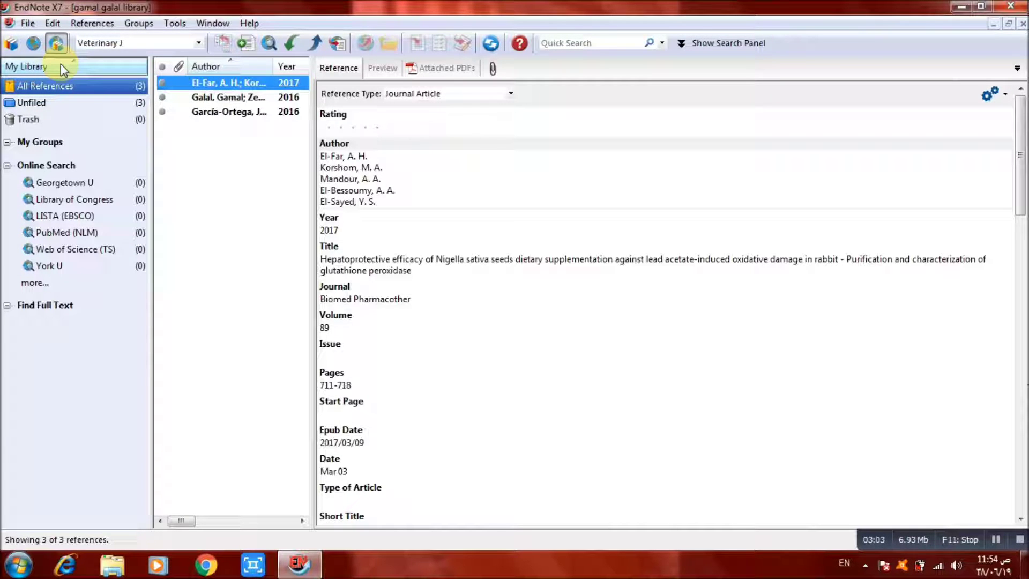
pyautogui.click(40, 167)
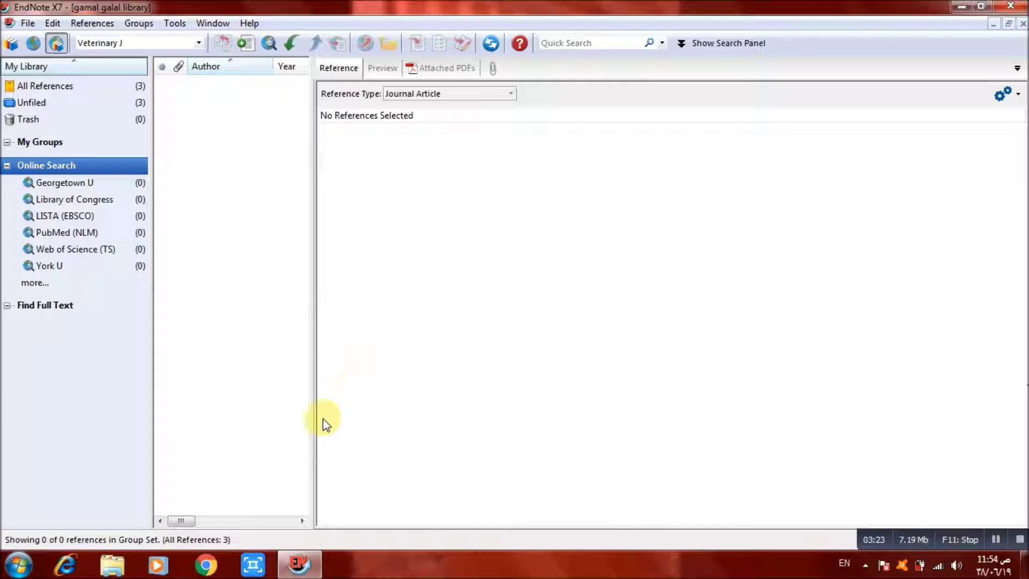
pyautogui.moveTo(310, 437); pyautogui.dragTo(494, 427)
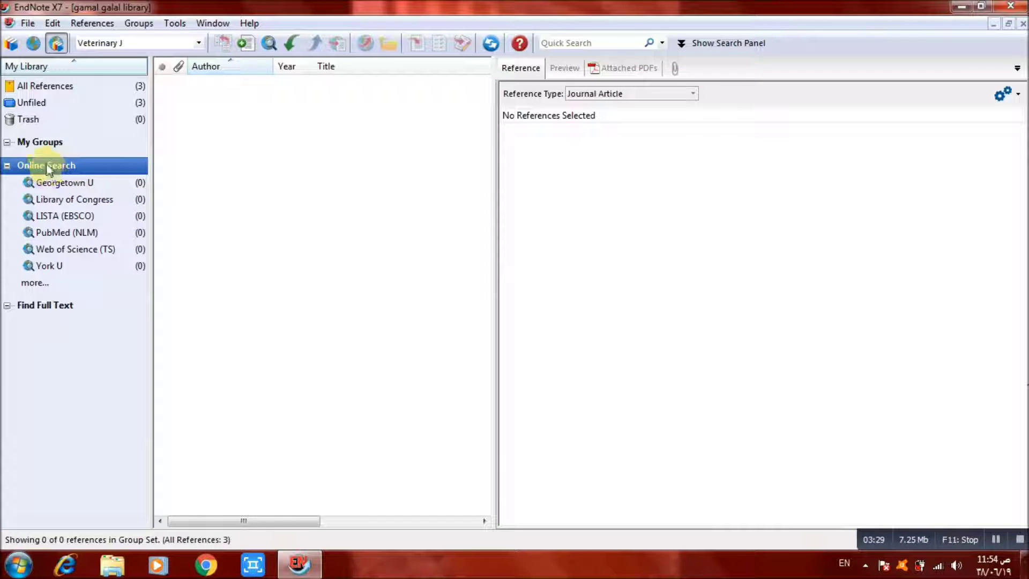
pyautogui.click(59, 232)
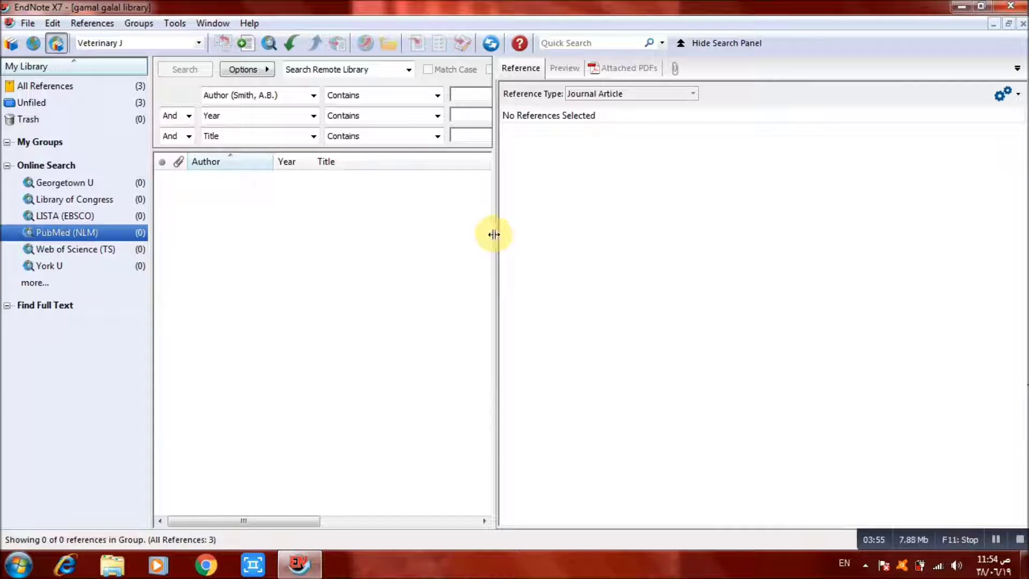
pyautogui.moveTo(494, 235); pyautogui.dragTo(609, 297)
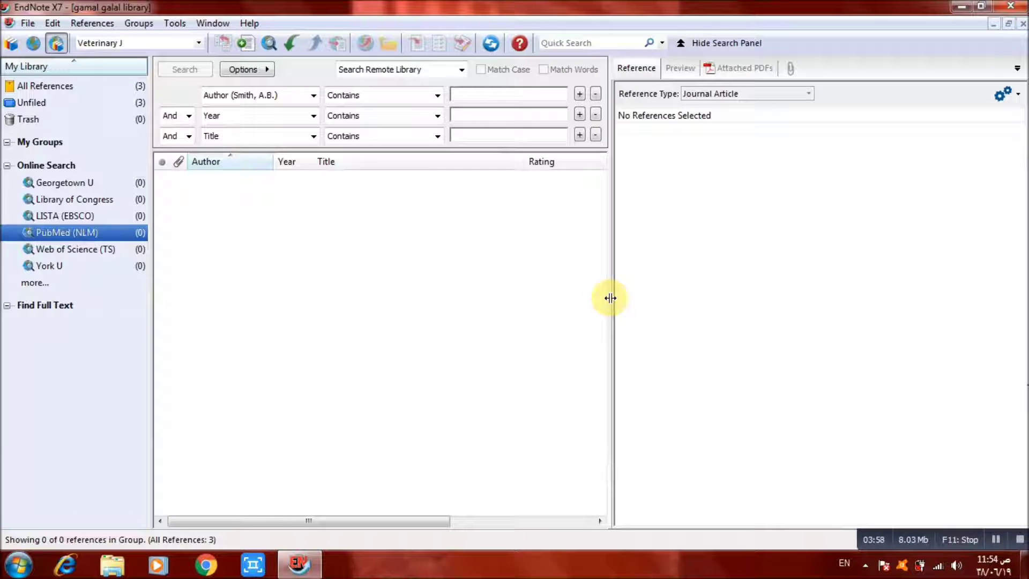
# - Set the first search row to look in All Fields instead of the author
pyautogui.click(314, 96)
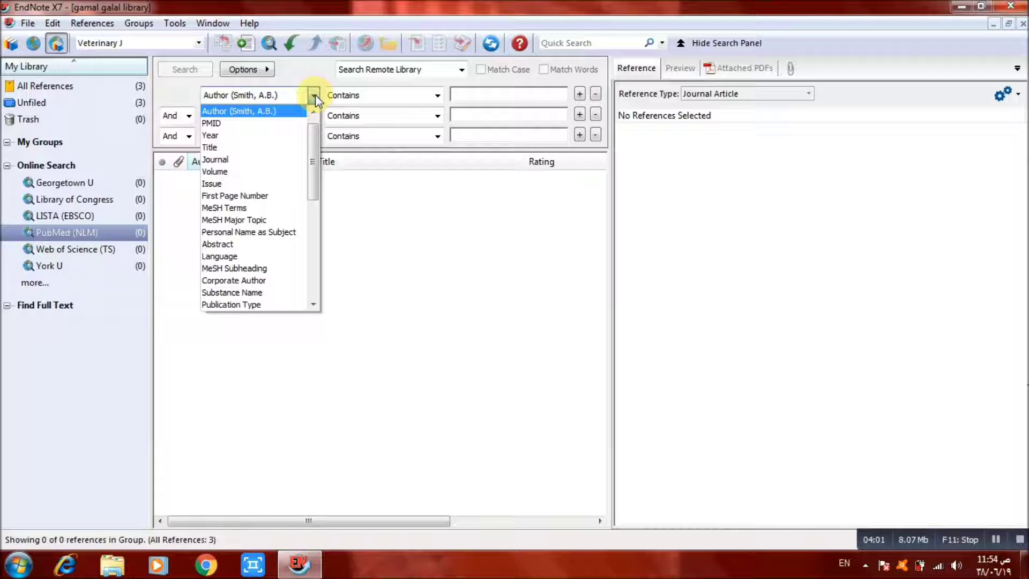
pyautogui.click(314, 114)
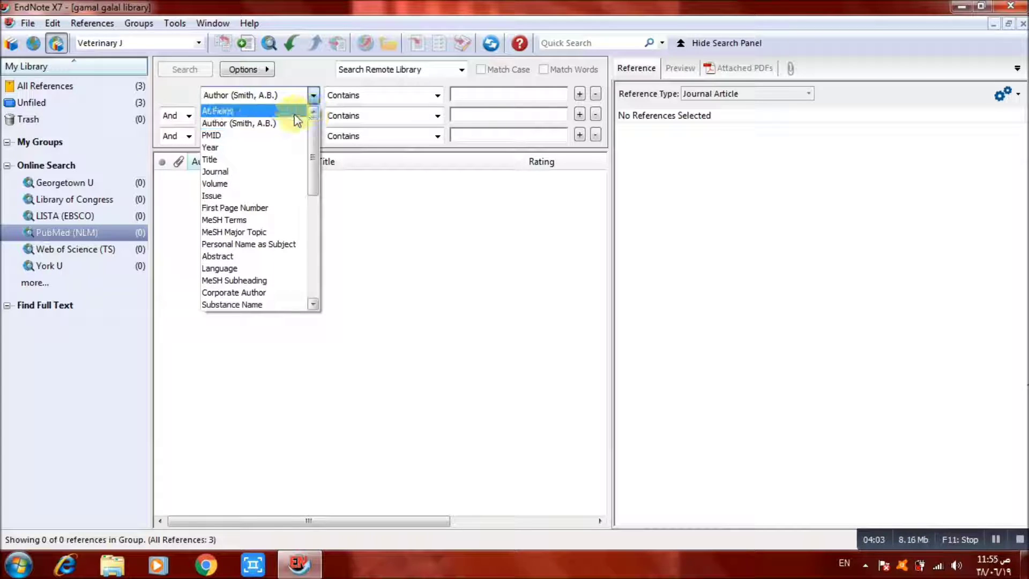
pyautogui.click(293, 110)
# - Look through the searchable fields offered for the second search row and set it to All Fields
pyautogui.click(314, 116)
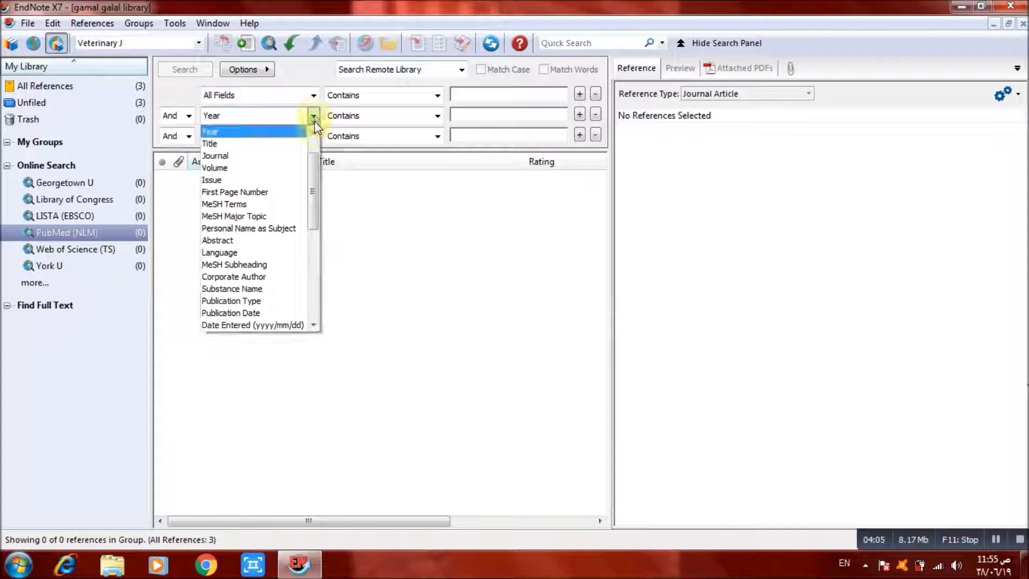
pyautogui.click(313, 132)
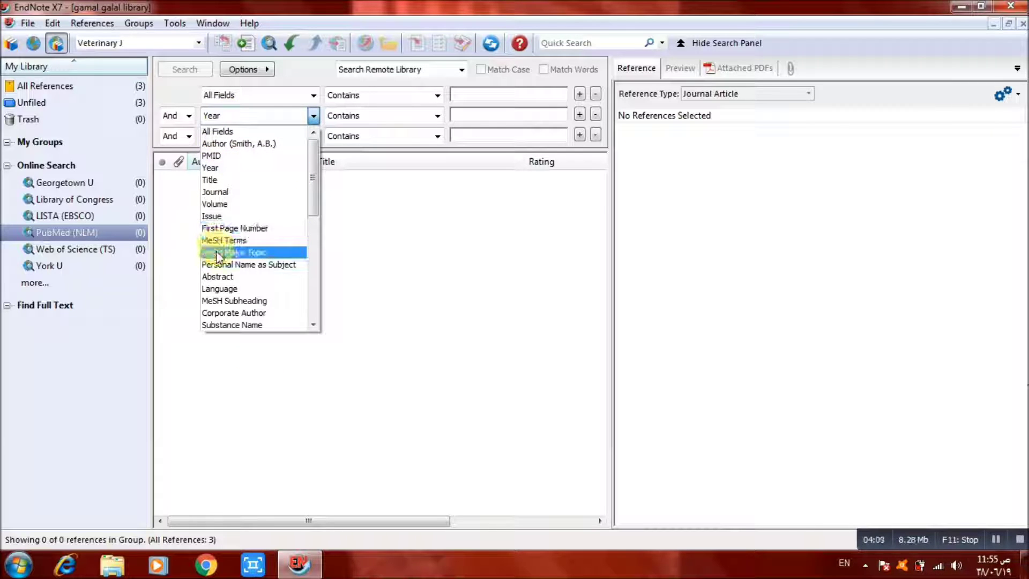
pyautogui.click(313, 325)
pyautogui.click(313, 324)
pyautogui.click(314, 325)
pyautogui.click(314, 324)
pyautogui.click(314, 323)
pyautogui.click(314, 323)
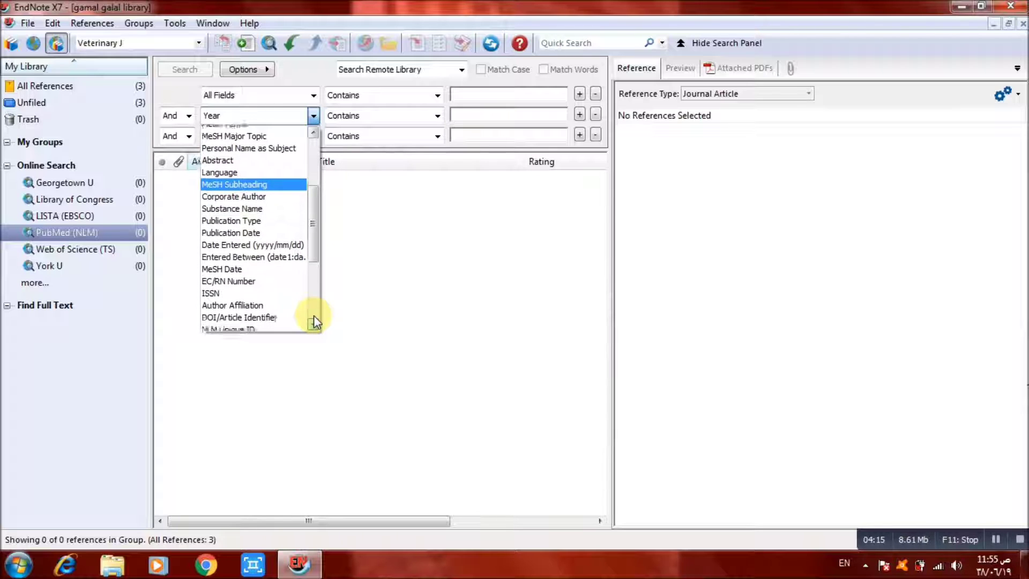
pyautogui.click(313, 323)
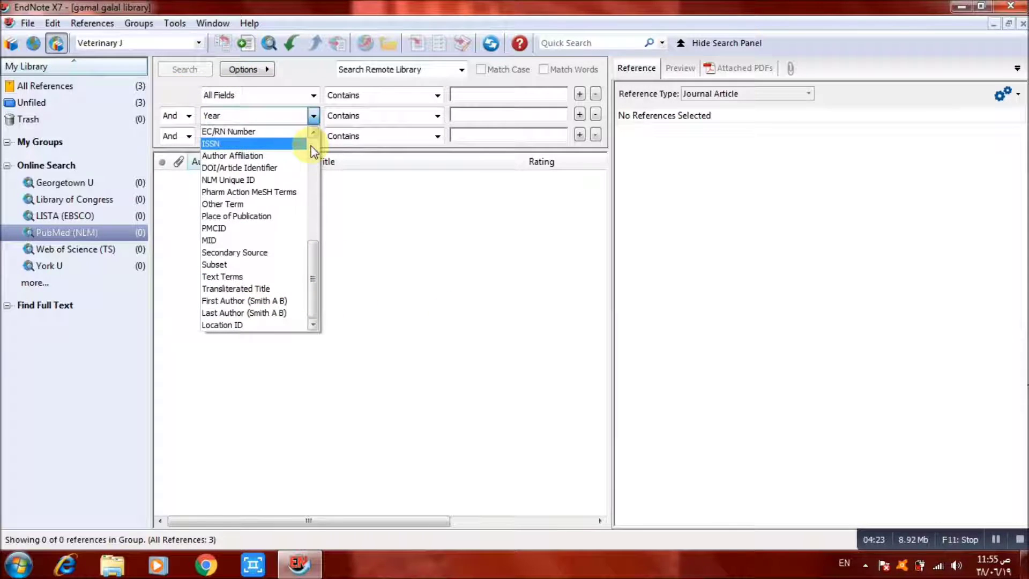
pyautogui.scroll(9, 311, 142)
pyautogui.click(267, 132)
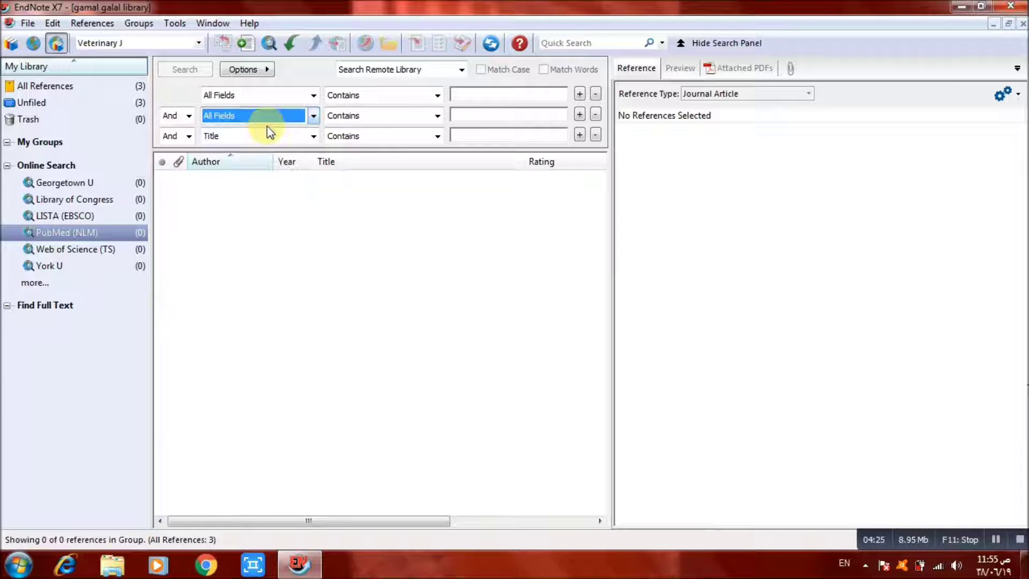
# - Change the third search row's field from Title to All Fields
pyautogui.click(314, 137)
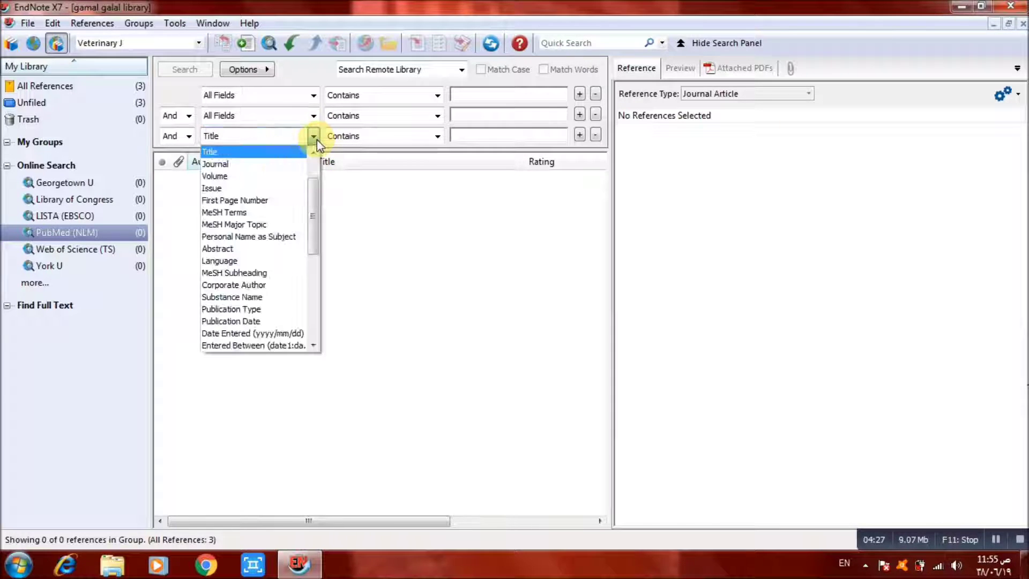
pyautogui.scroll(1, 315, 155)
pyautogui.scroll(2, 316, 161)
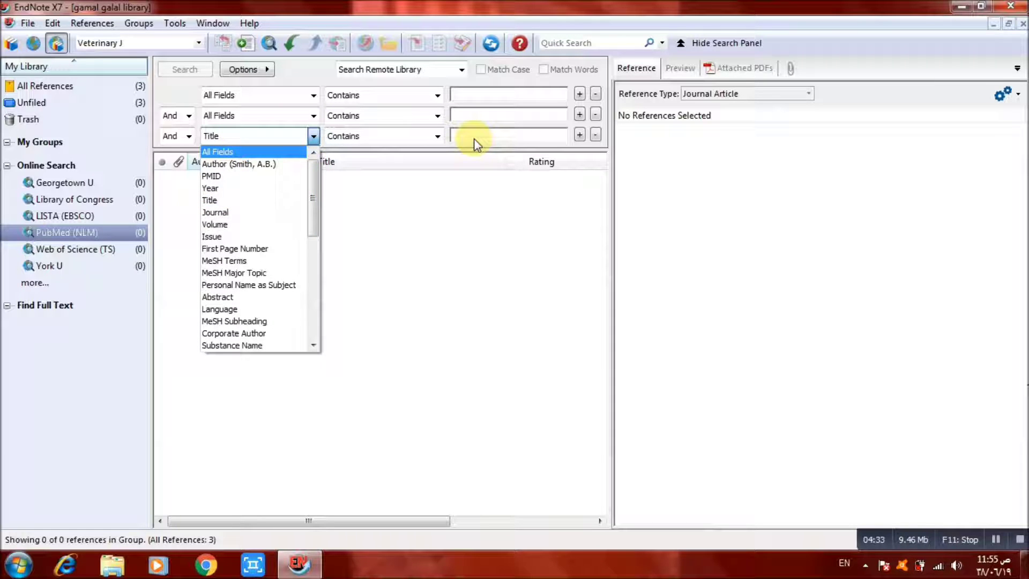
pyautogui.click(221, 155)
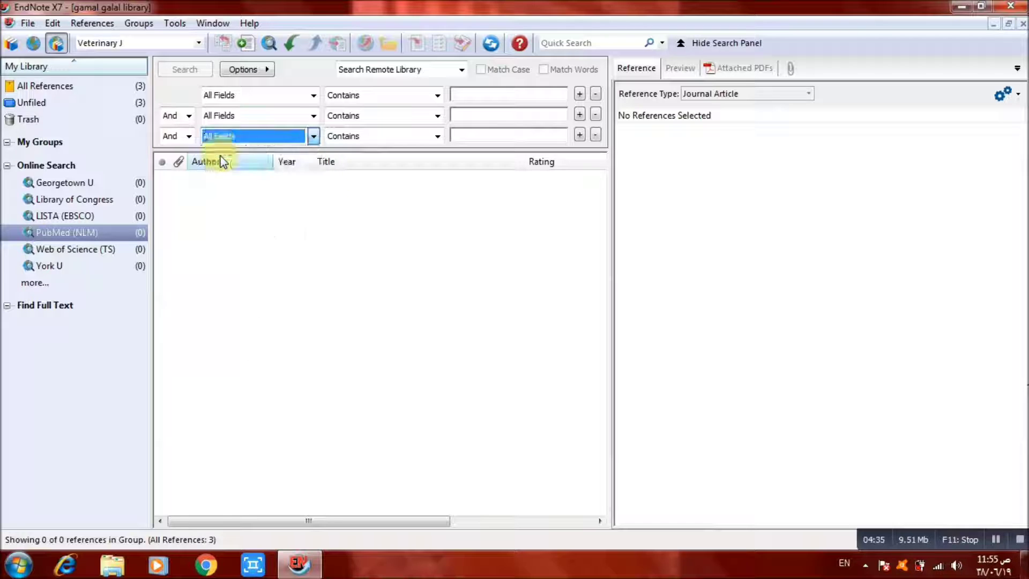
# - Enter the three search terms "lead acetate", "infertility" and "male rat" in the consecutive search rows
pyautogui.click(497, 93)
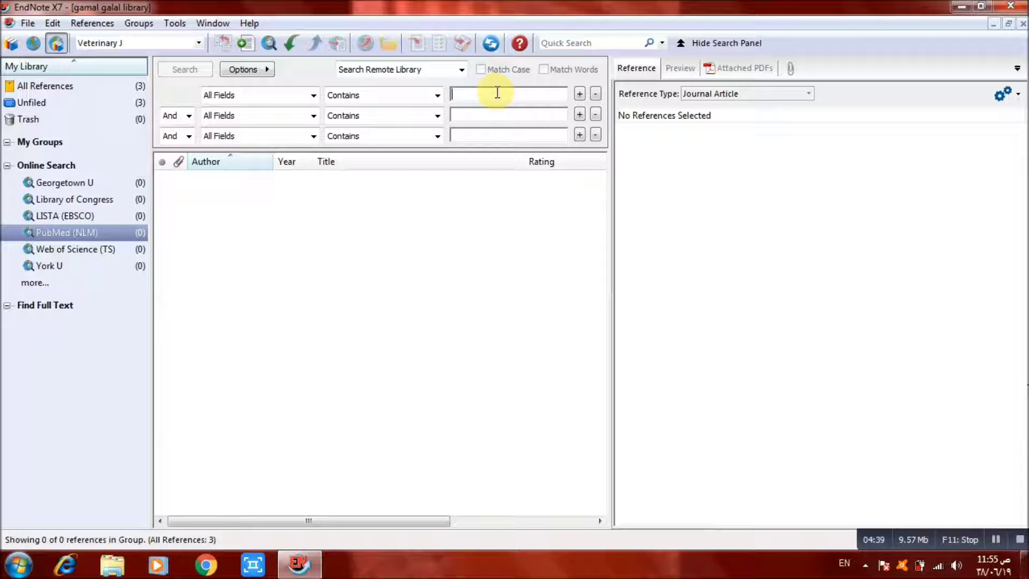
pyautogui.write('lead ')
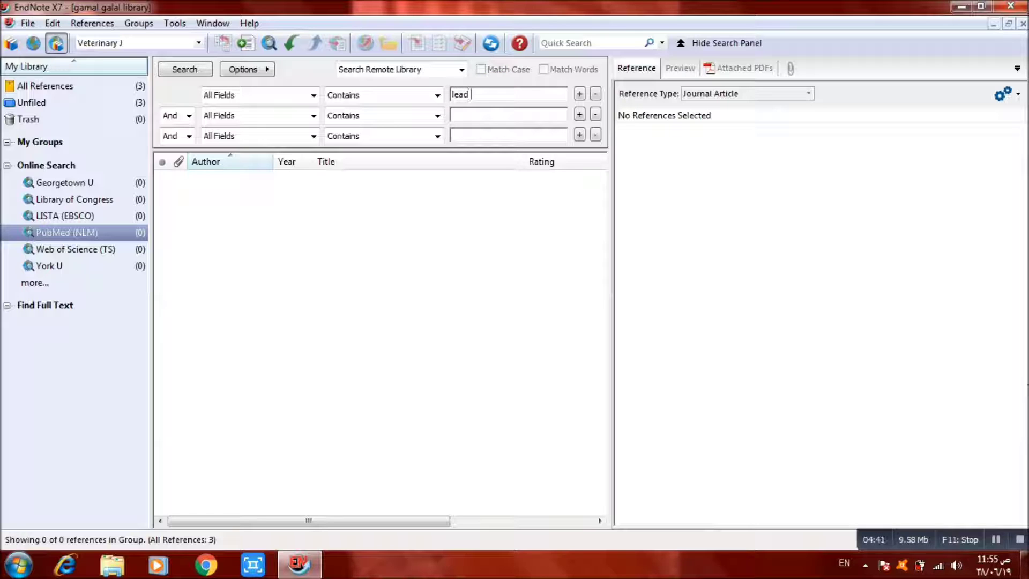
pyautogui.write('acetate')
pyautogui.click(489, 117)
pyautogui.write('infertility')
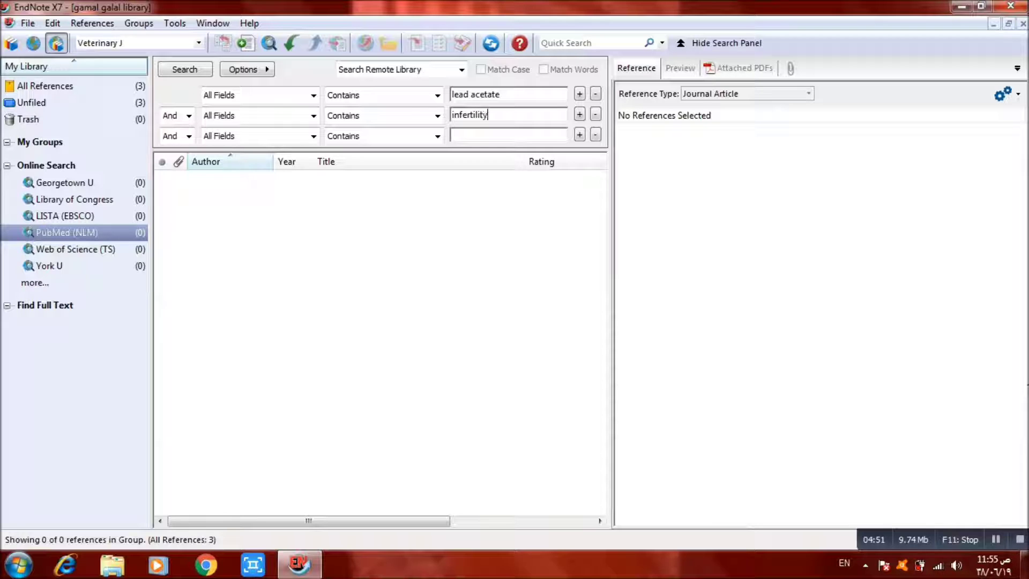
pyautogui.click(474, 136)
pyautogui.write('male rat')
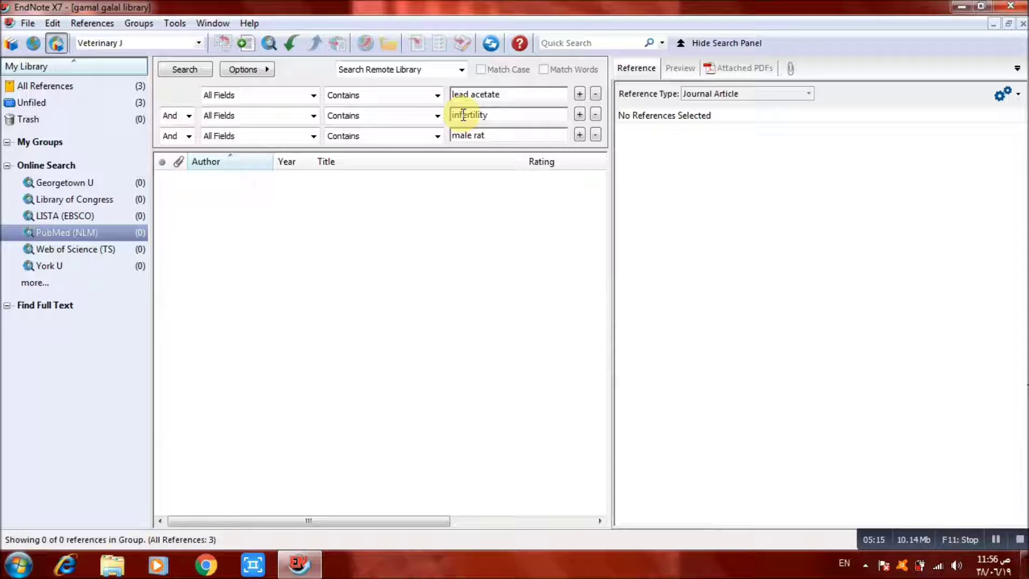
# - Run the PubMed search and retrieve all the records found into the library
pyautogui.click(193, 73)
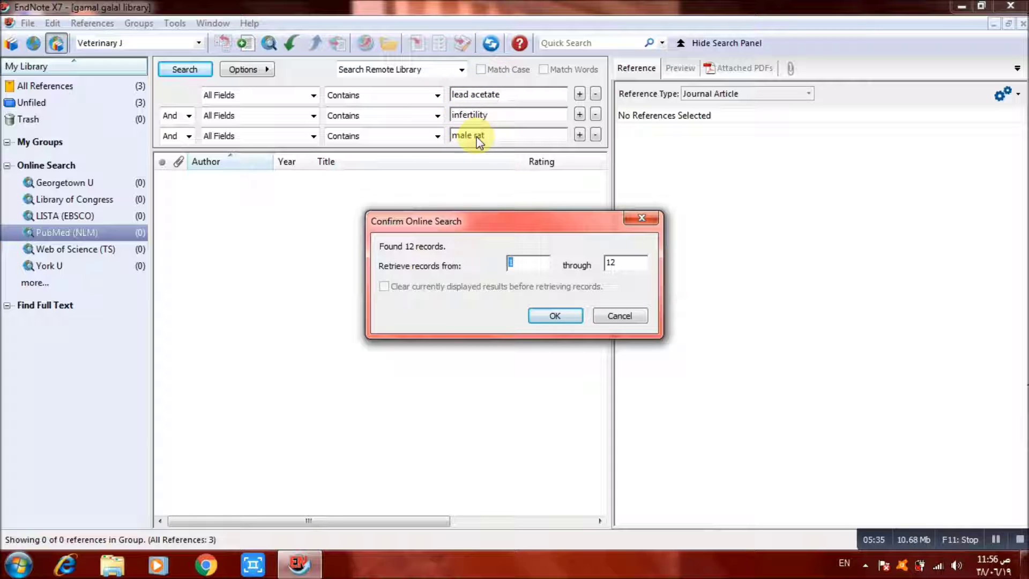
pyautogui.click(553, 322)
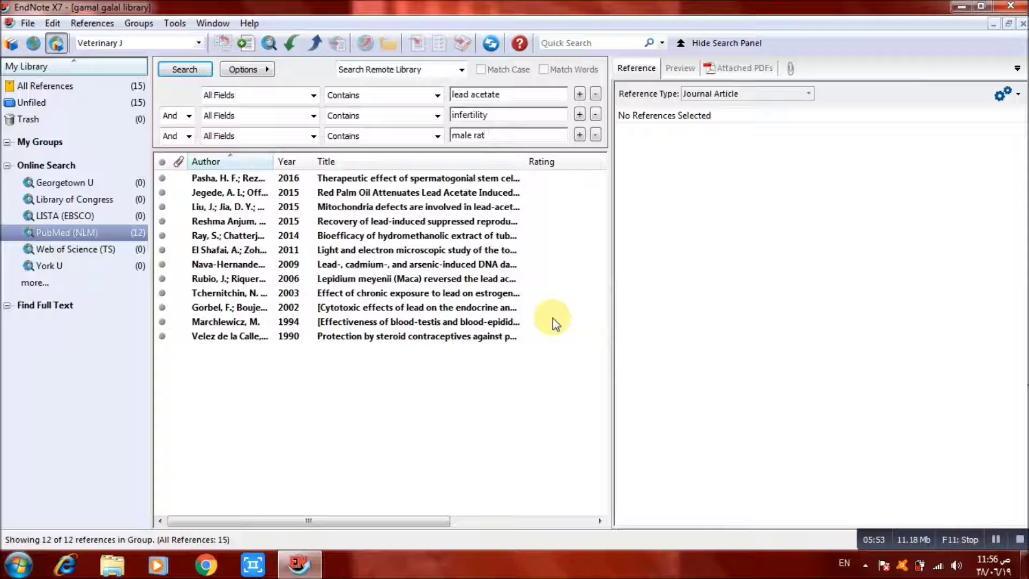
pyautogui.click(483, 135)
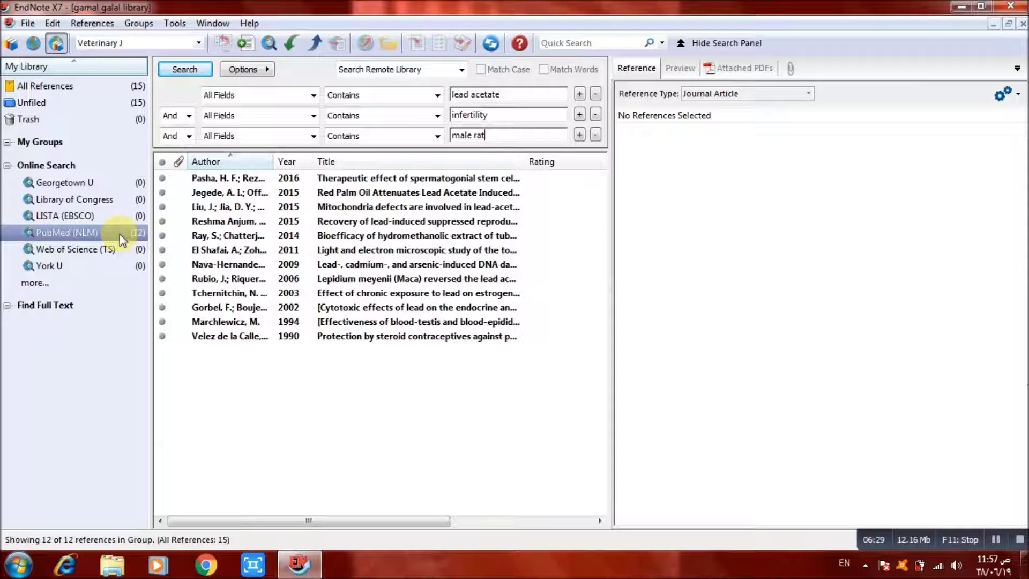
# - Browse the full list of online connection files back to its beginning and close it without choosing one
pyautogui.click(38, 285)
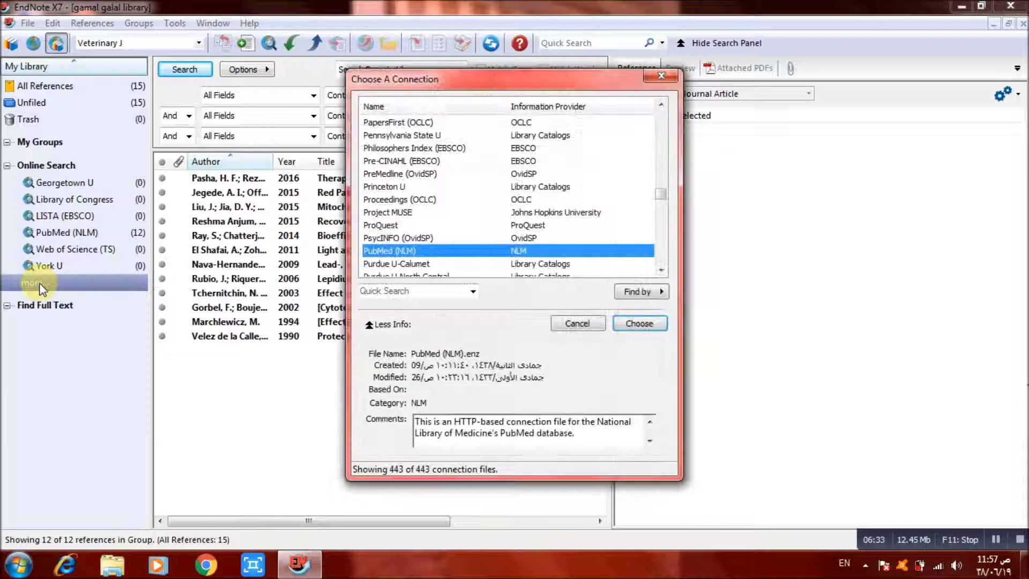
pyautogui.click(663, 129)
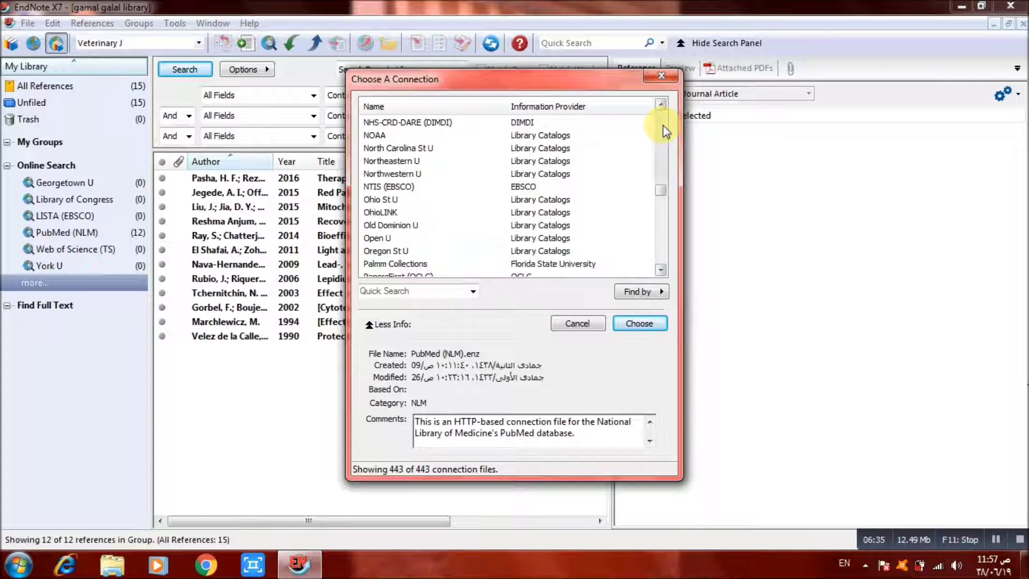
pyautogui.click(664, 125)
pyautogui.click(663, 125)
pyautogui.moveTo(662, 178); pyautogui.dragTo(664, 118)
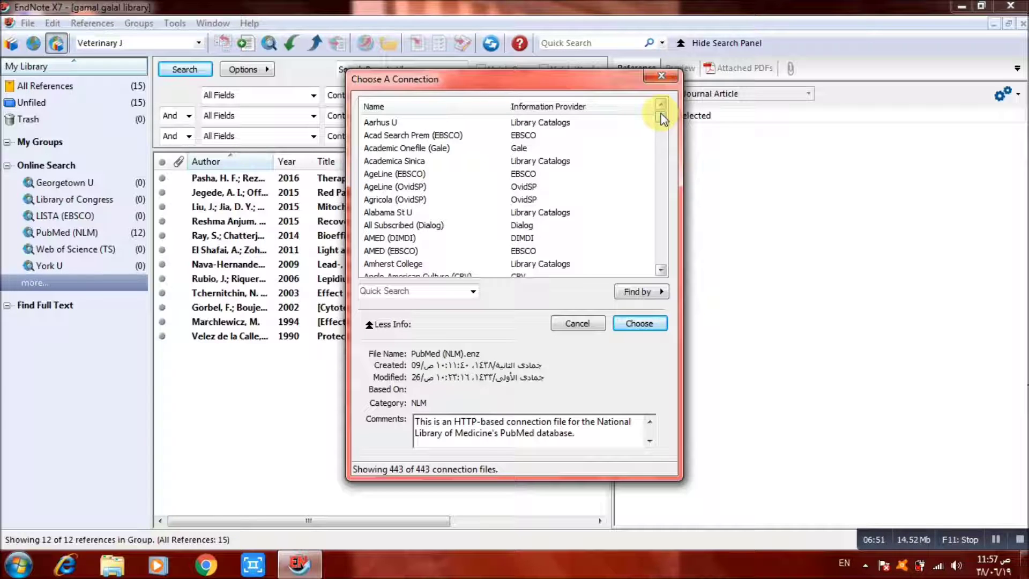
pyautogui.click(662, 78)
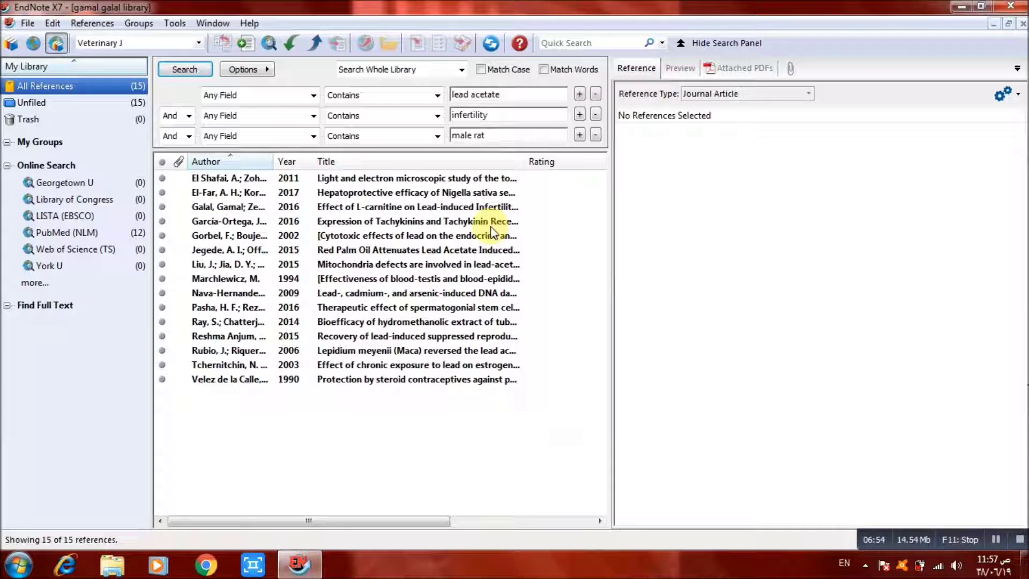
# - Open the 1994 reference on the effectiveness of blood-testis and blood-epididymis barriers for lead from all references
pyautogui.doubleClick(371, 281)
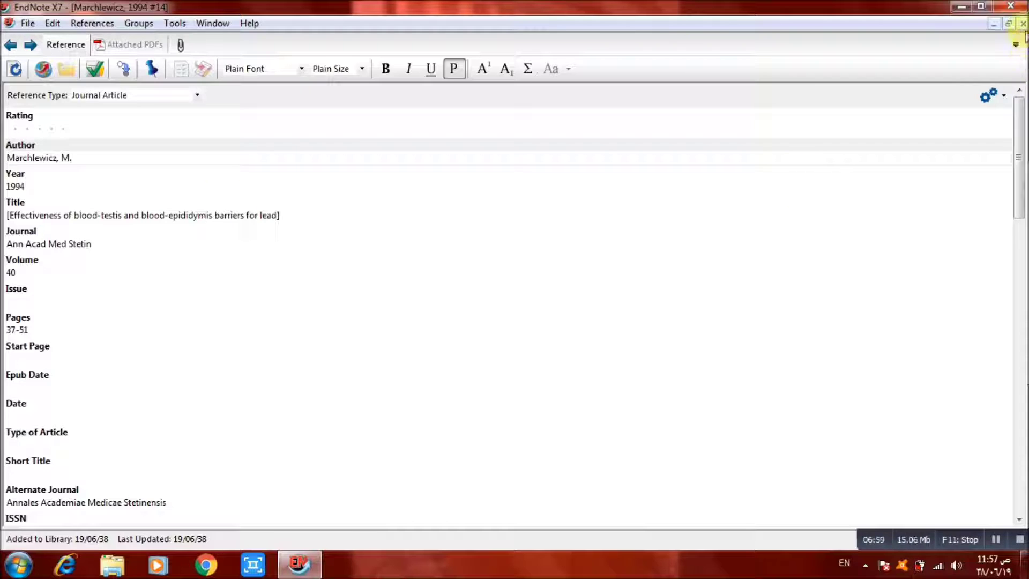
# - Close the open reference and mark the 1994 blood-testis barrier reference as unread in the library list
pyautogui.click(1023, 23)
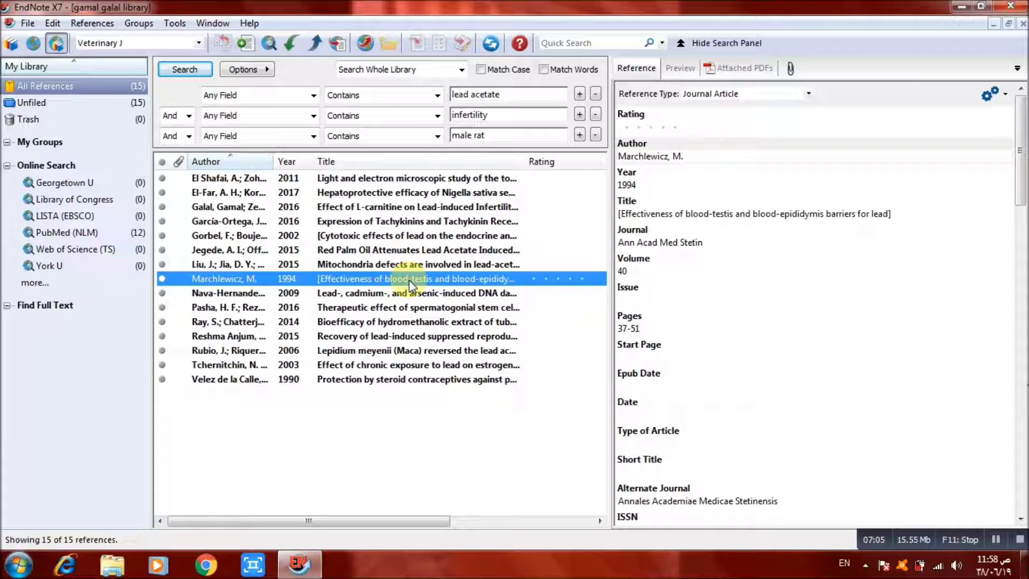
pyautogui.hotkey('ctrl', 'a')
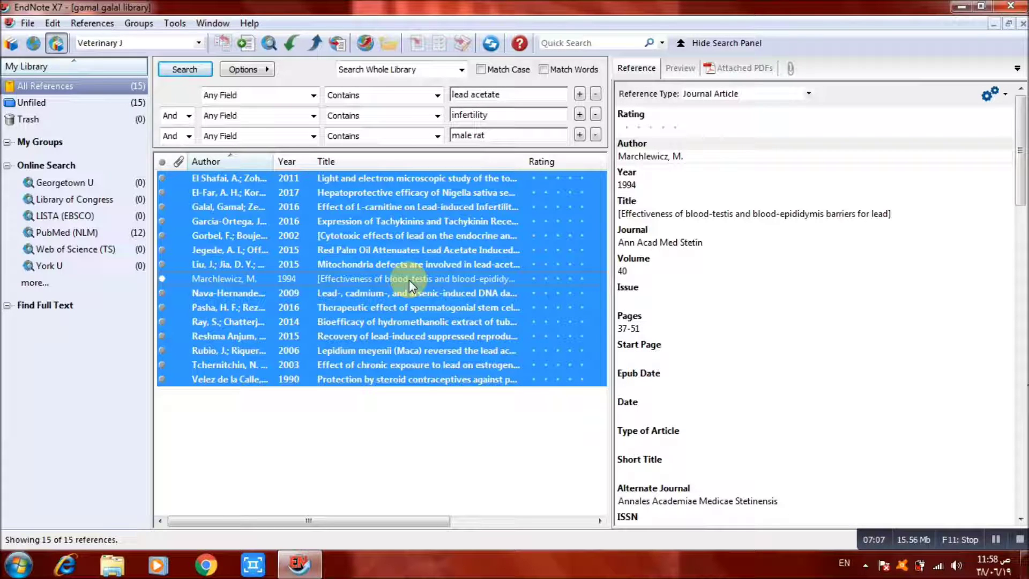
pyautogui.click(411, 284)
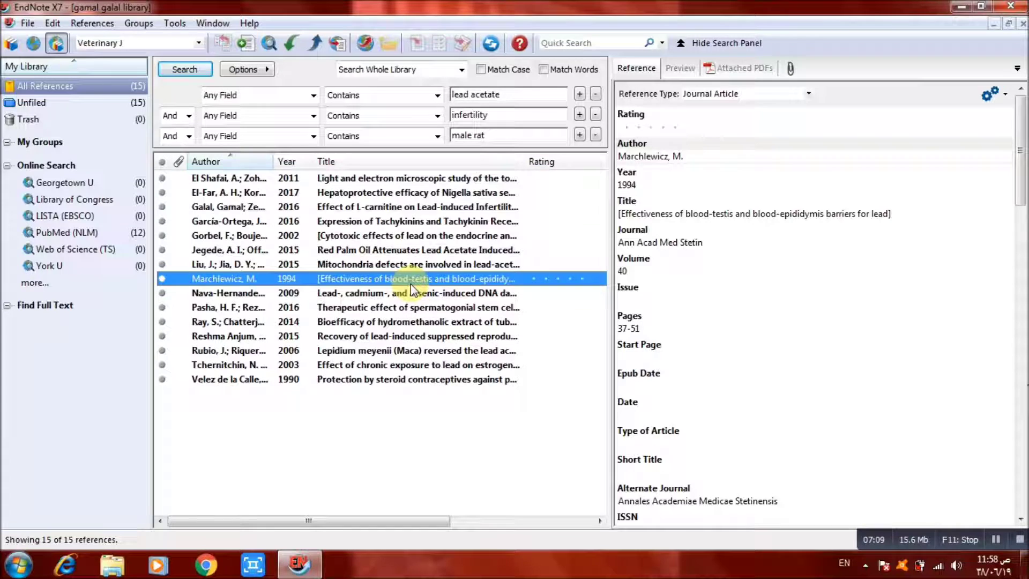
pyautogui.click(411, 310)
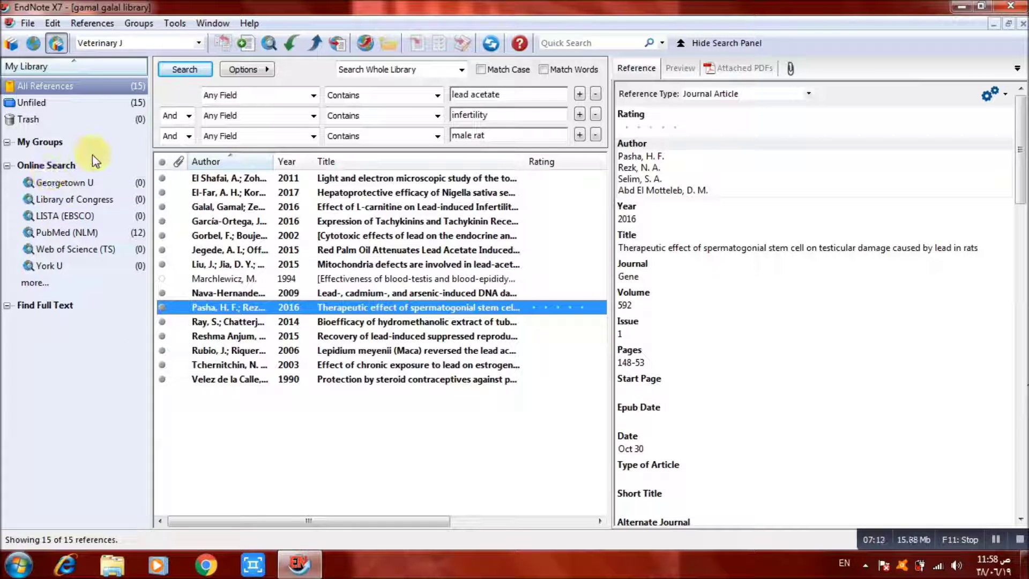
pyautogui.click(279, 293)
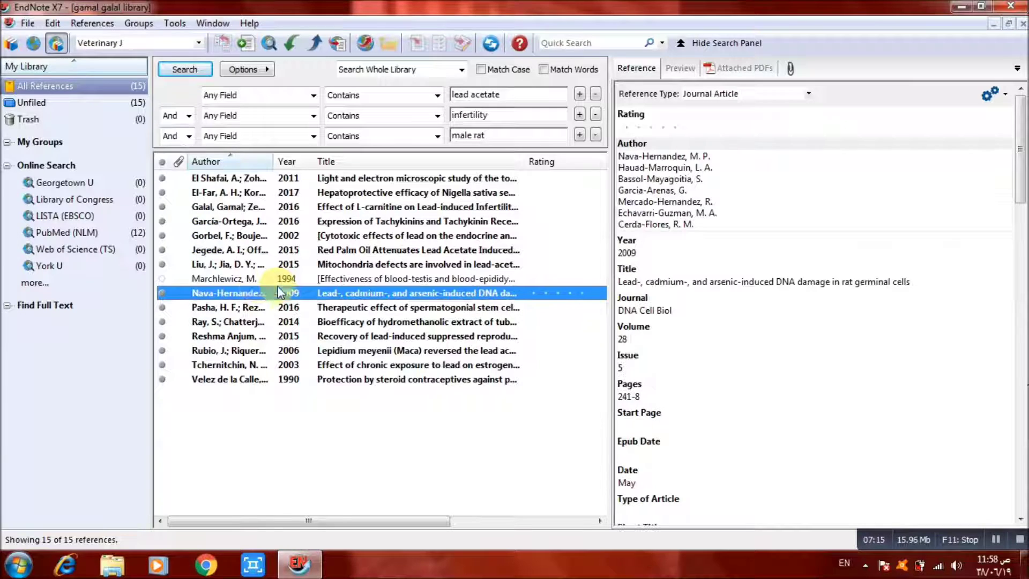
pyautogui.click(163, 278)
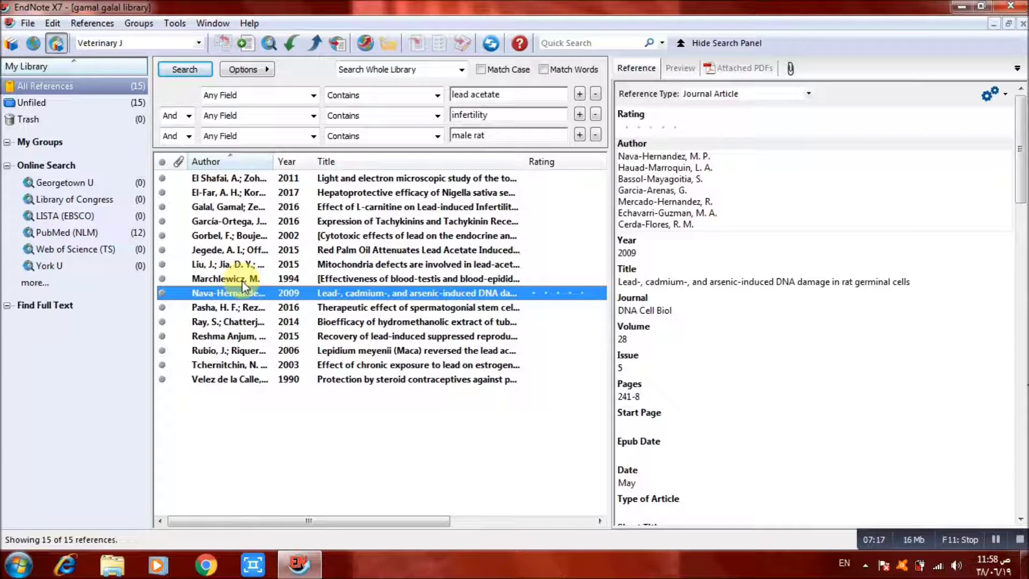
pyautogui.hotkey('ctrl', 'a')
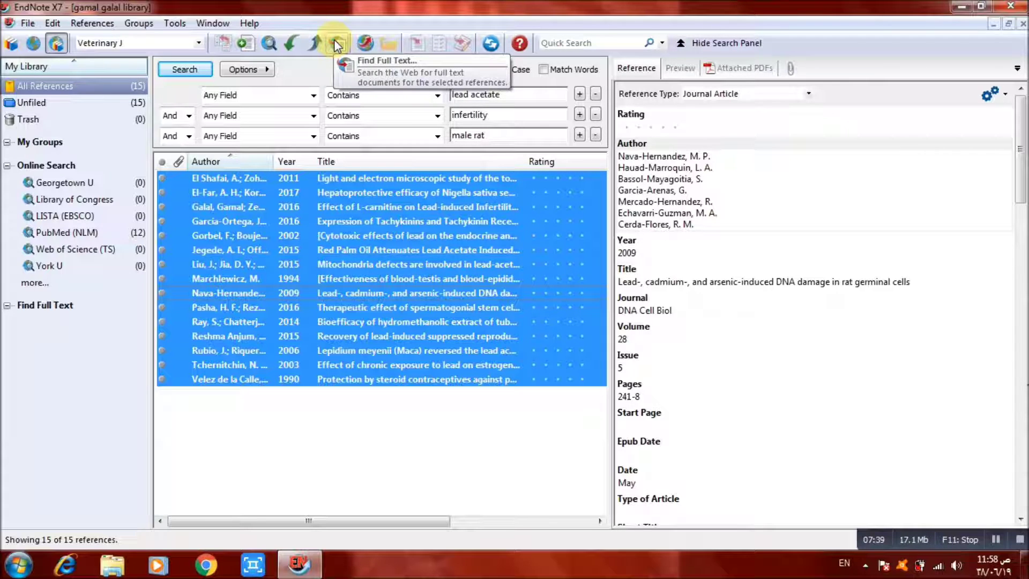
pyautogui.rightClick(317, 236)
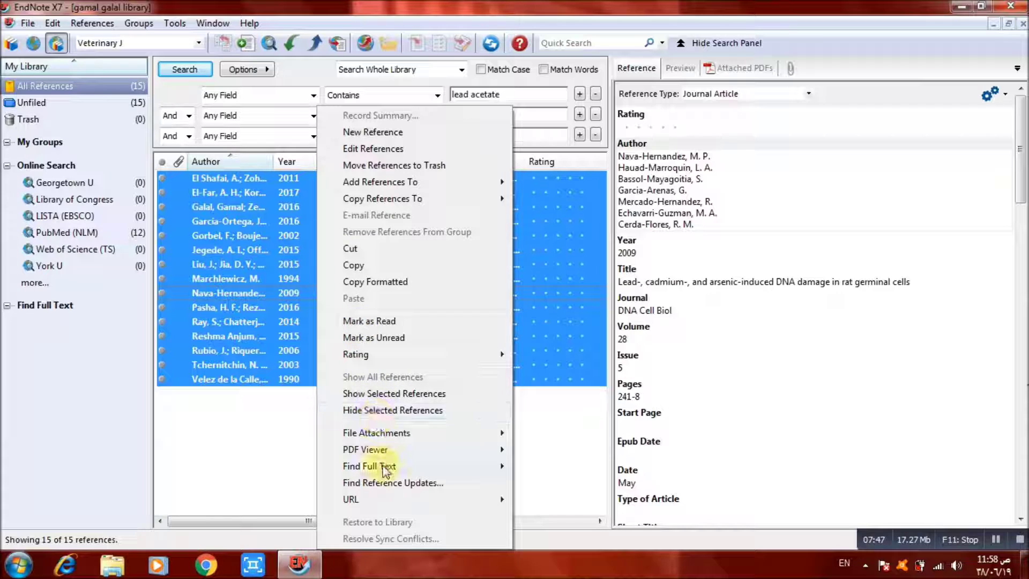
pyautogui.moveTo(382, 467)
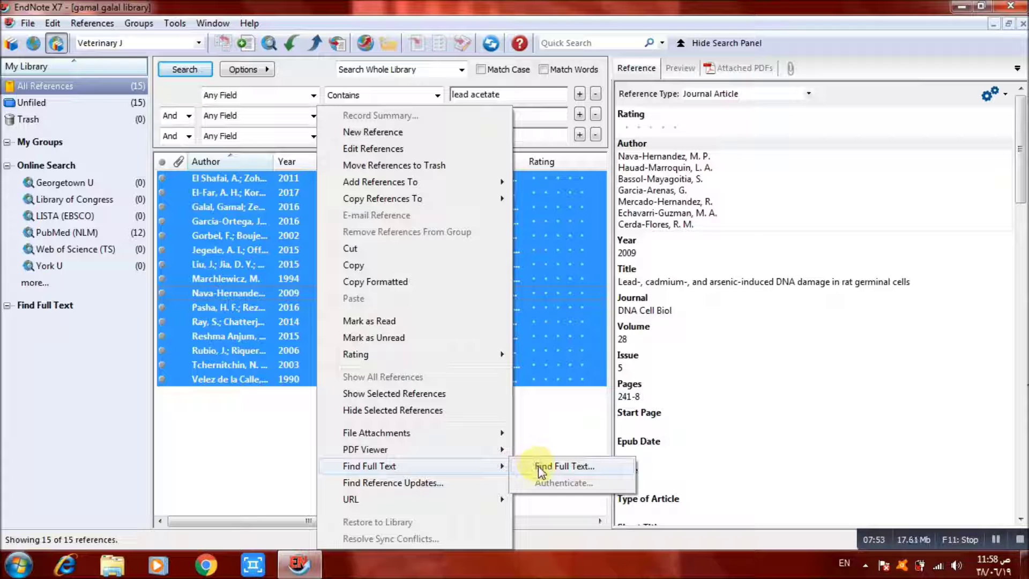
pyautogui.click(221, 371)
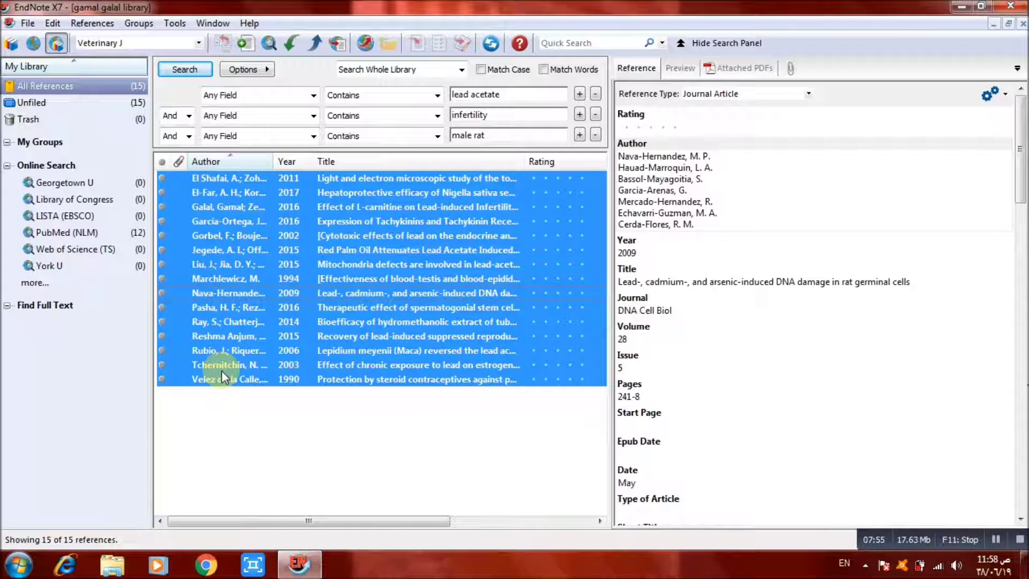
# - Run Find Full Text on all references in the library and accept the copyright and usage notice
pyautogui.hotkey('ctrl', 'a')
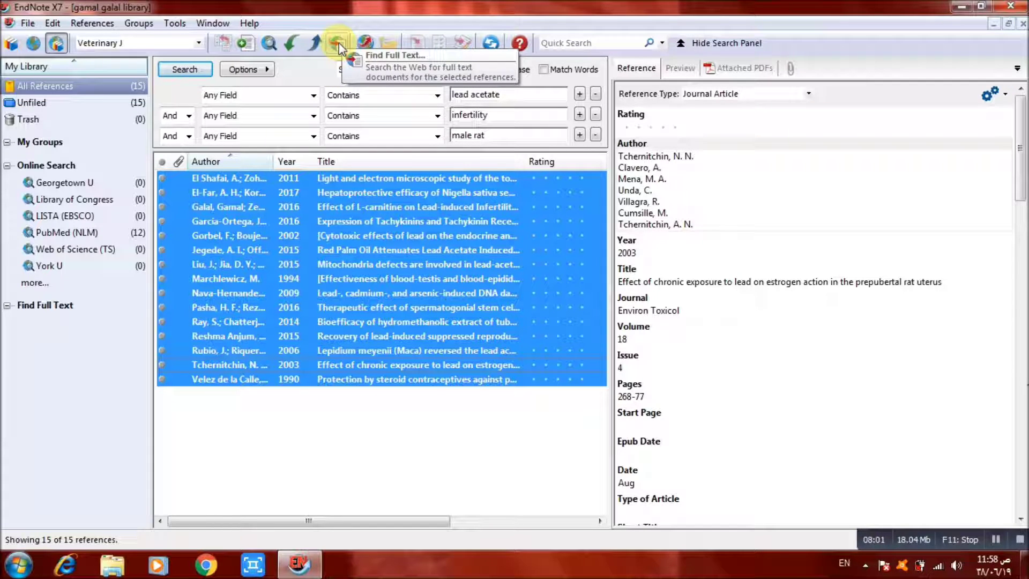
pyautogui.rightClick(326, 307)
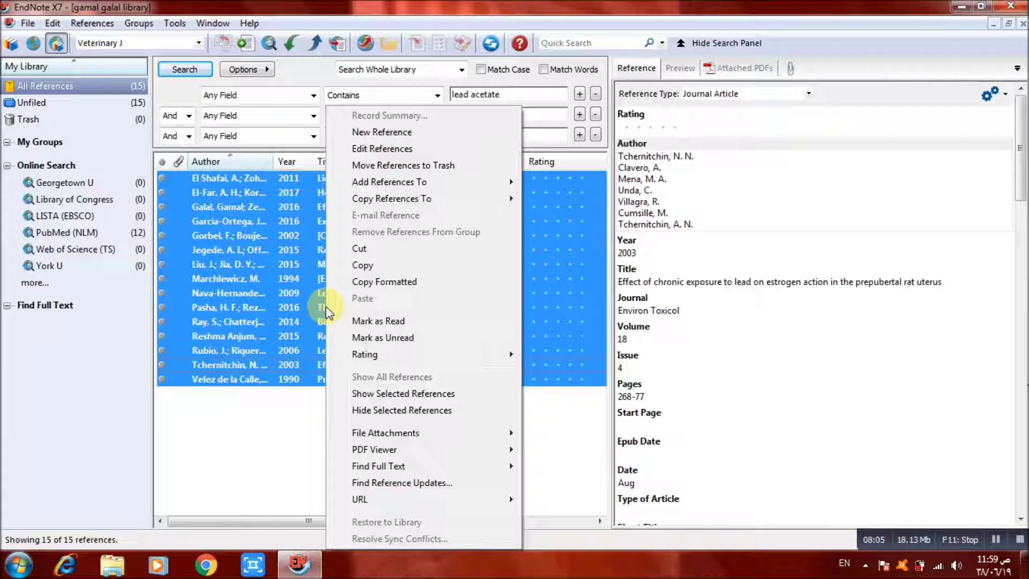
pyautogui.moveTo(409, 439)
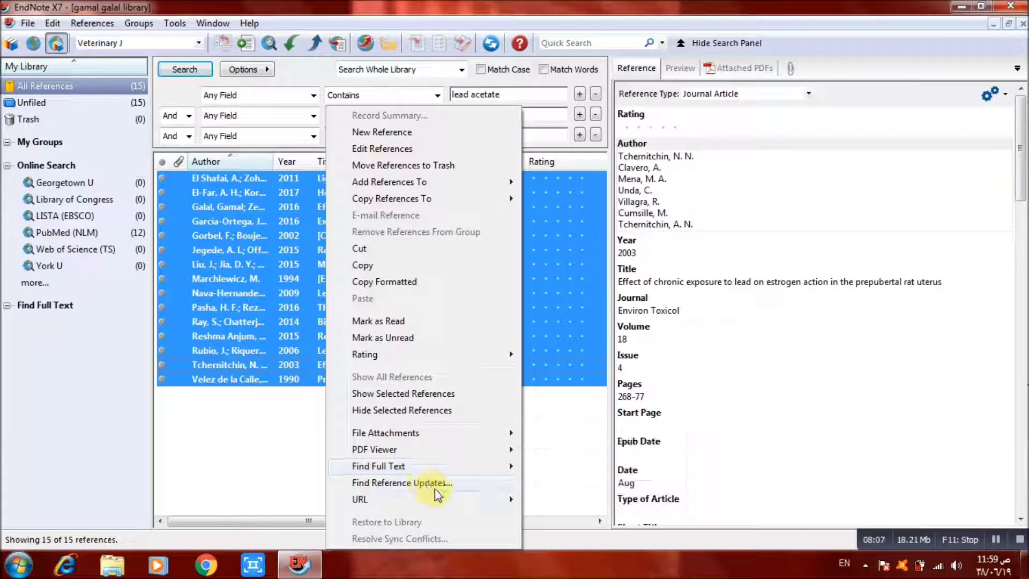
pyautogui.moveTo(460, 466)
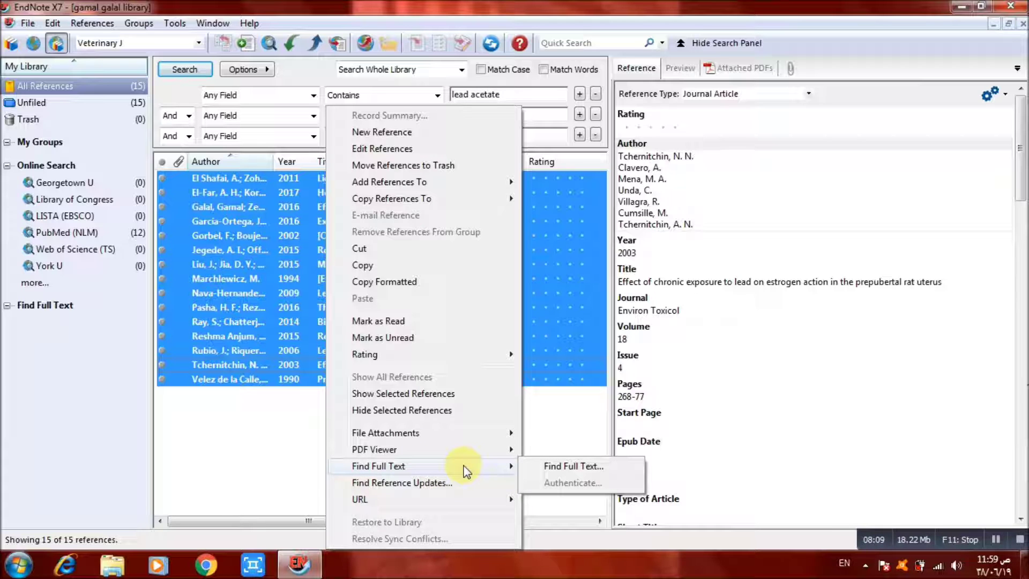
pyautogui.click(555, 466)
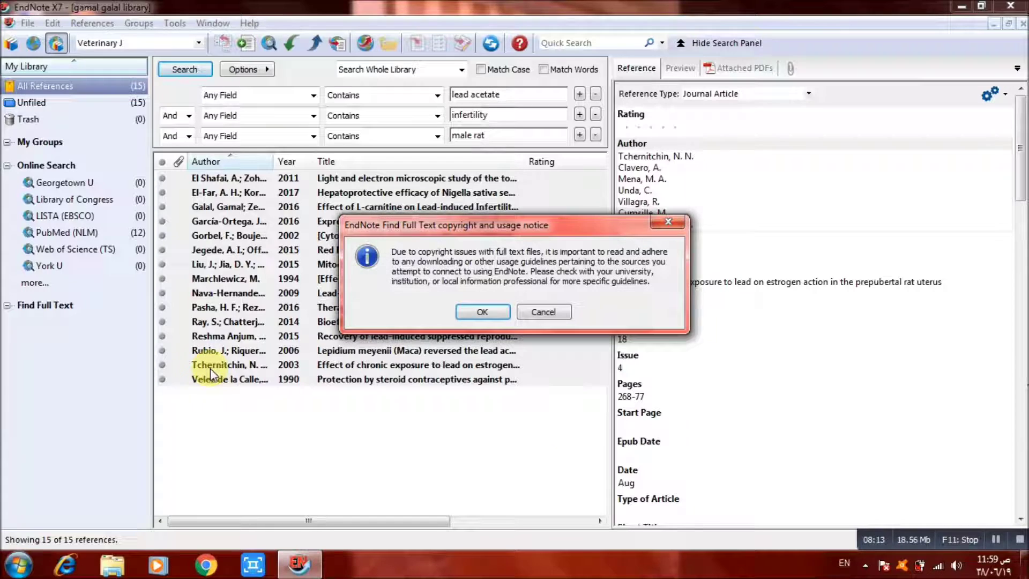
pyautogui.click(468, 314)
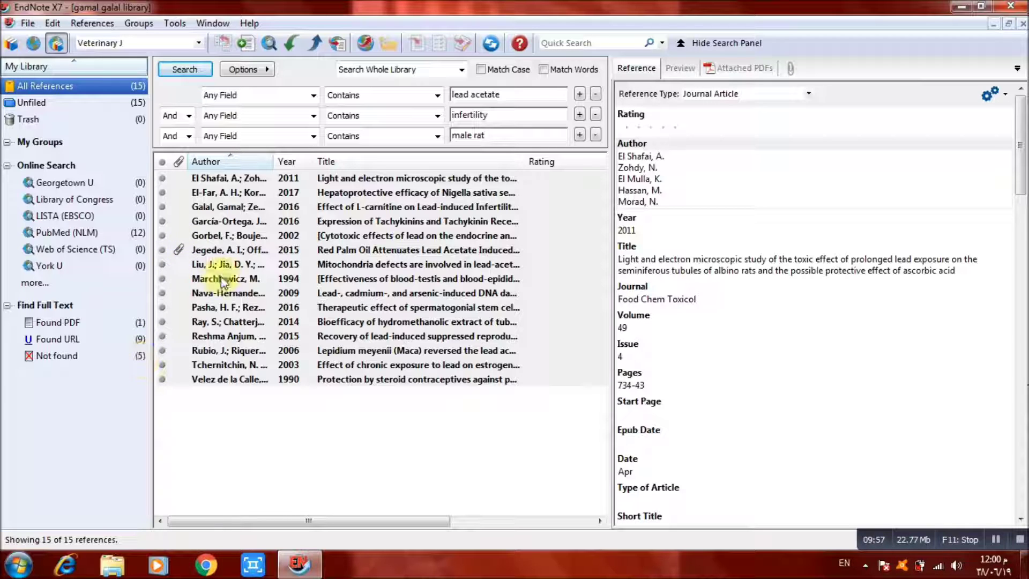
# - Check the Not found, Found URL and Found PDF groups and view the attached PDF of the 2015 red palm oil reference
pyautogui.click(97, 362)
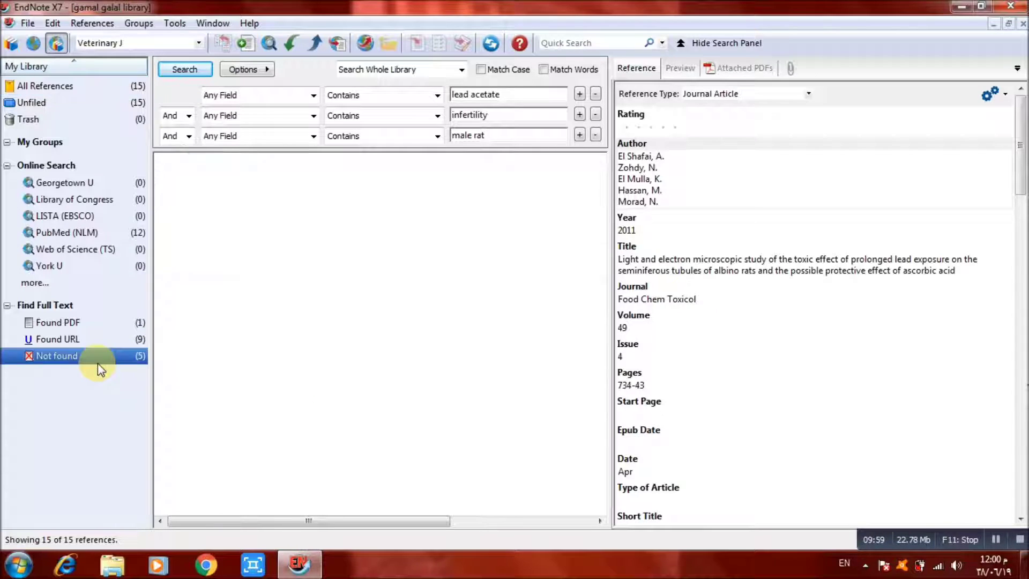
pyautogui.click(135, 343)
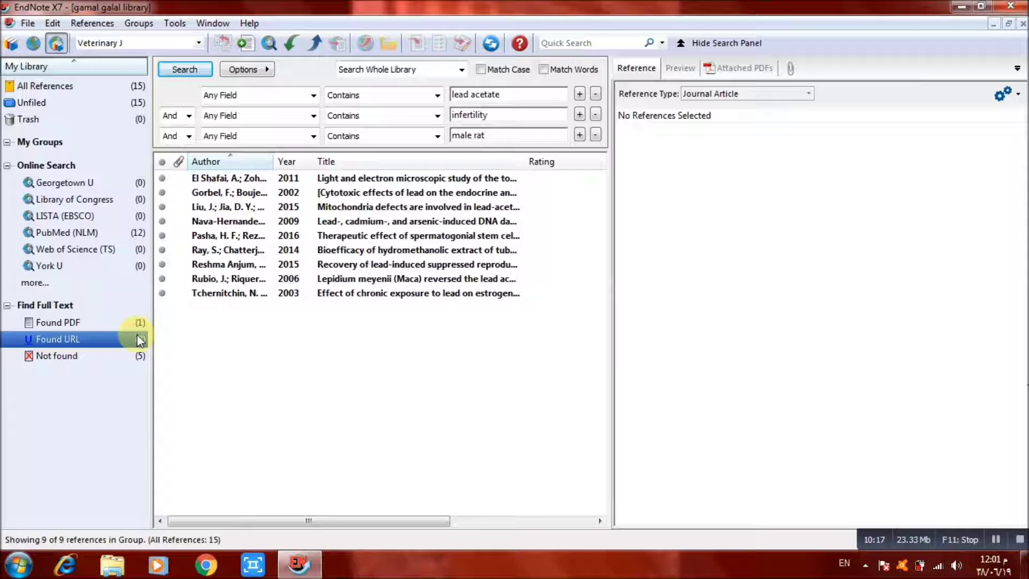
pyautogui.click(72, 321)
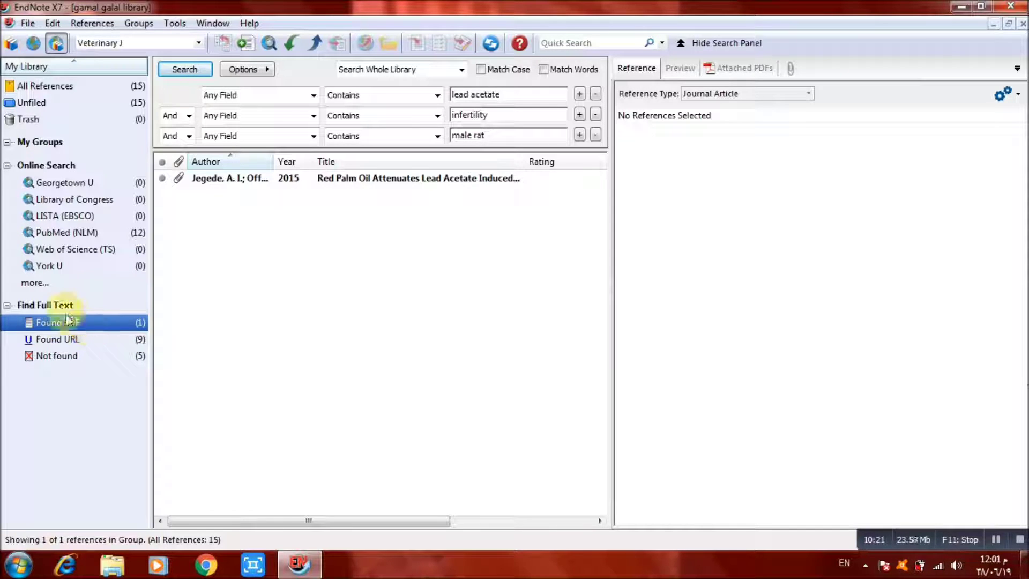
pyautogui.click(298, 181)
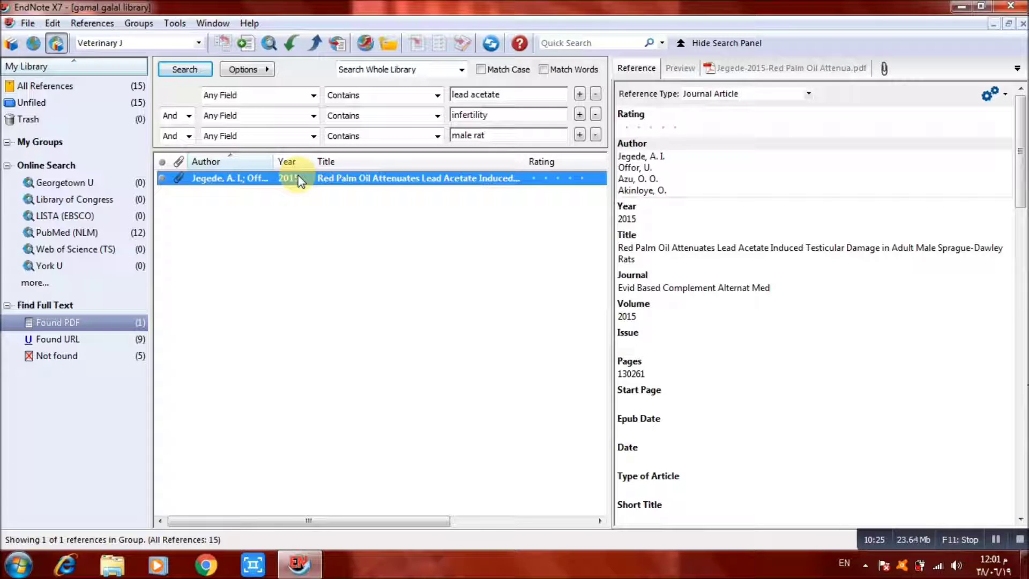
pyautogui.click(738, 68)
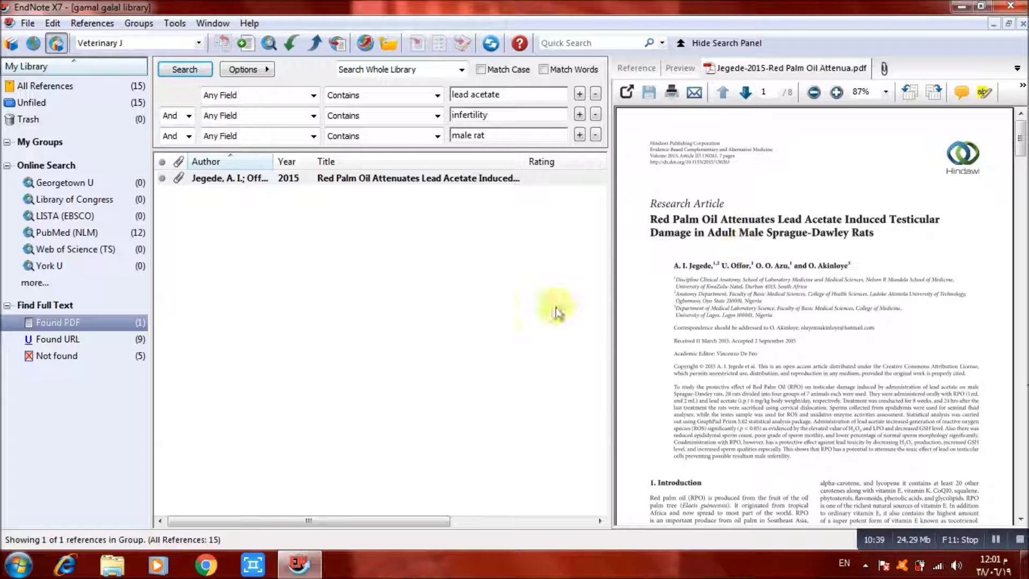
# - View the PubMed page linked from the 2011 light and electron microscopic study in the Found URL group, and return to that group in EndNote
pyautogui.click(63, 340)
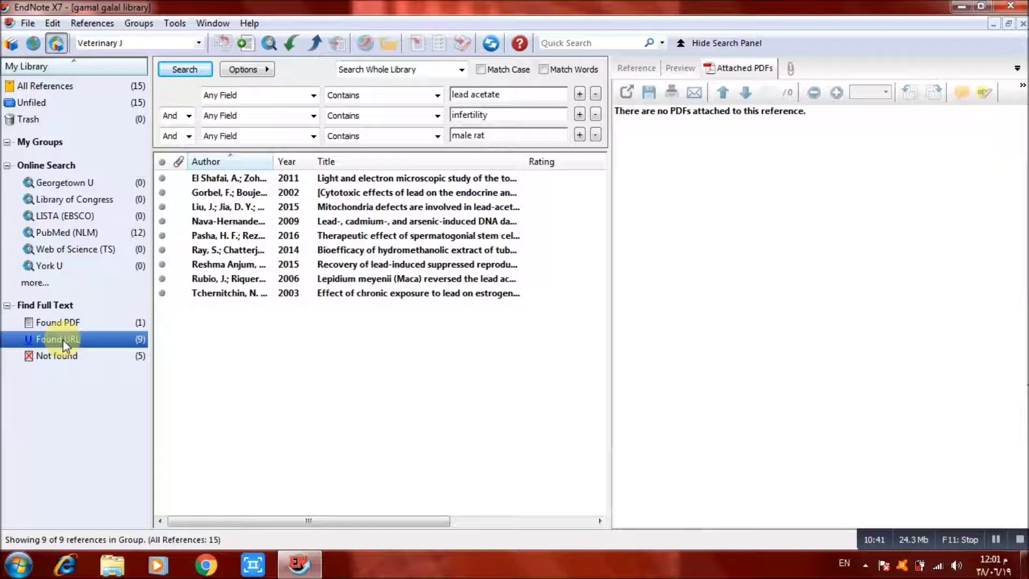
pyautogui.click(362, 180)
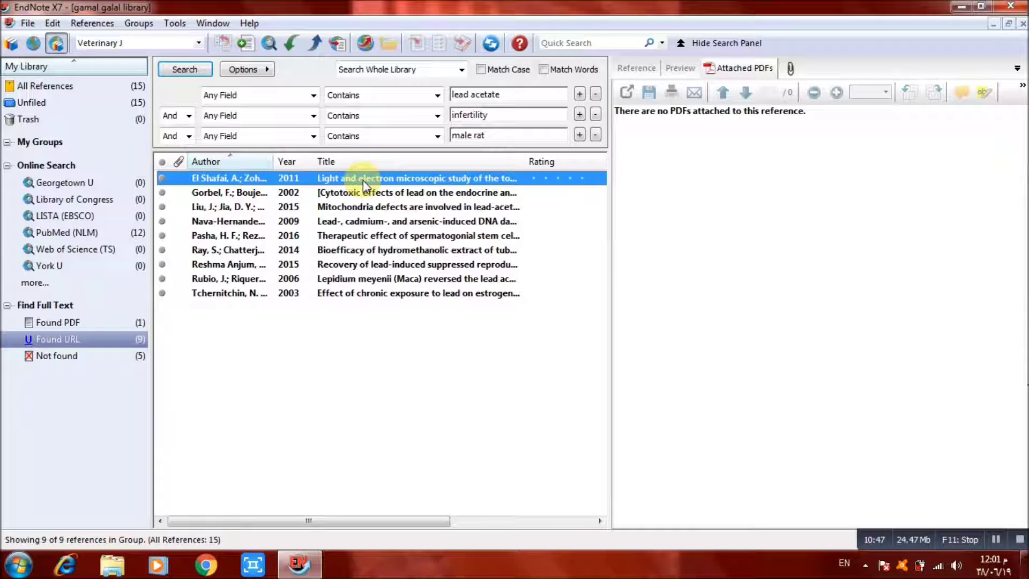
pyautogui.click(637, 68)
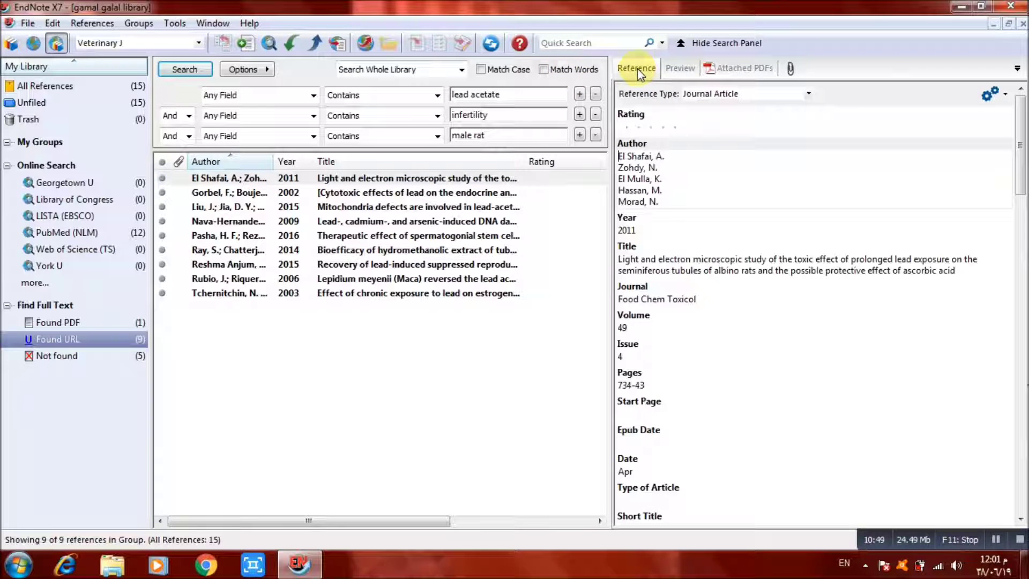
pyautogui.click(1023, 504)
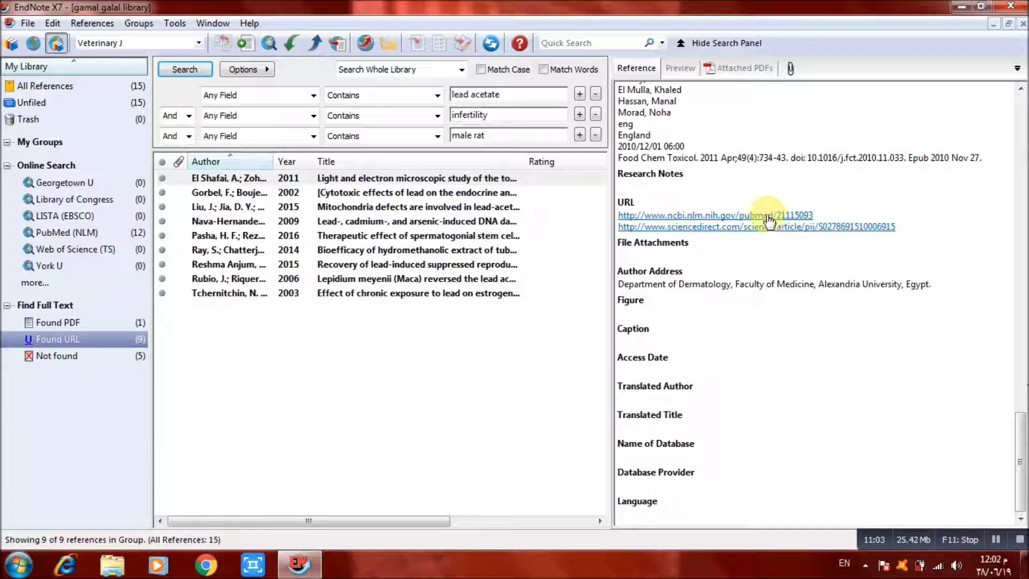
pyautogui.click(764, 218)
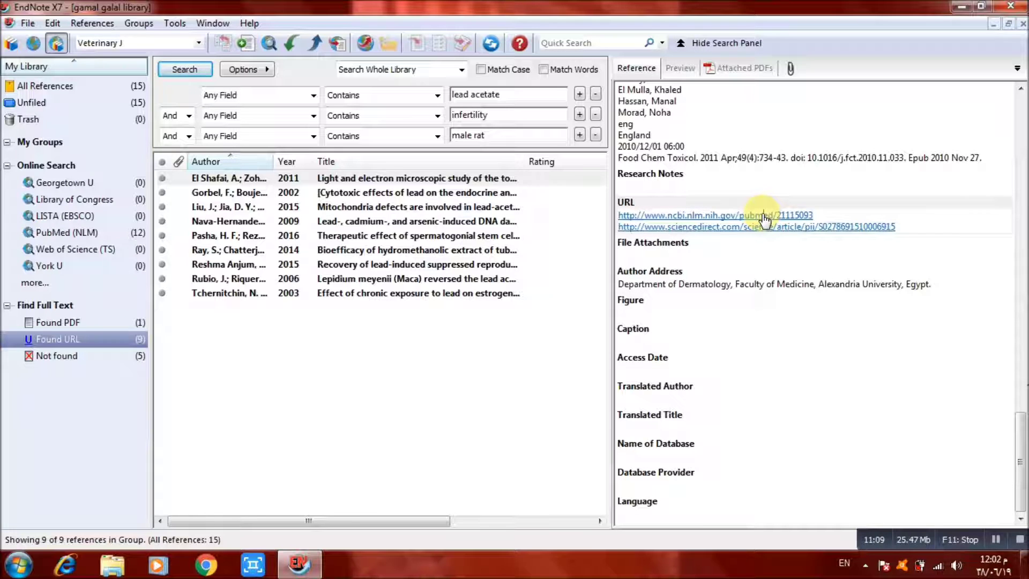
pyautogui.click(765, 215)
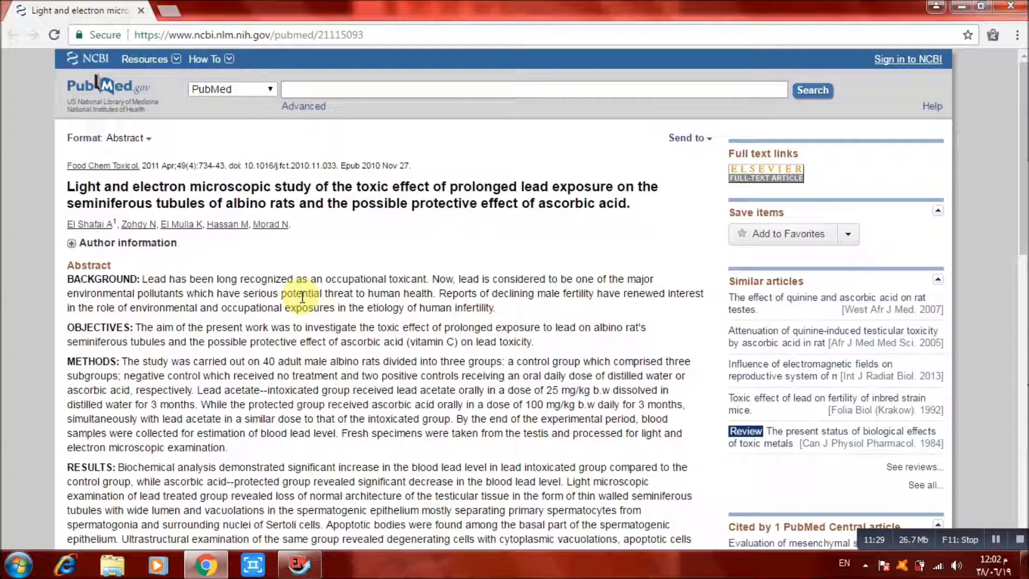
pyautogui.click(300, 566)
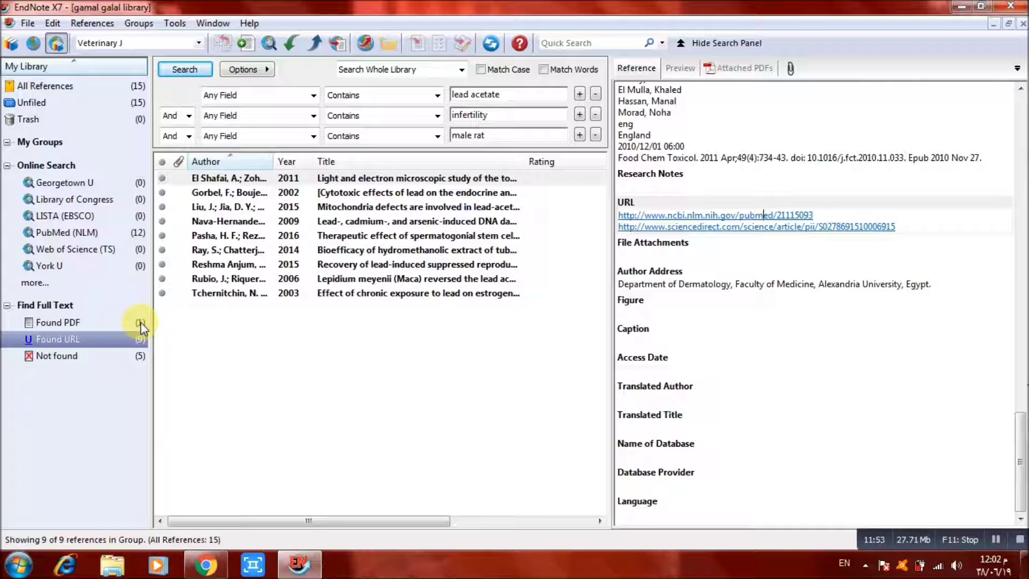
pyautogui.click(64, 340)
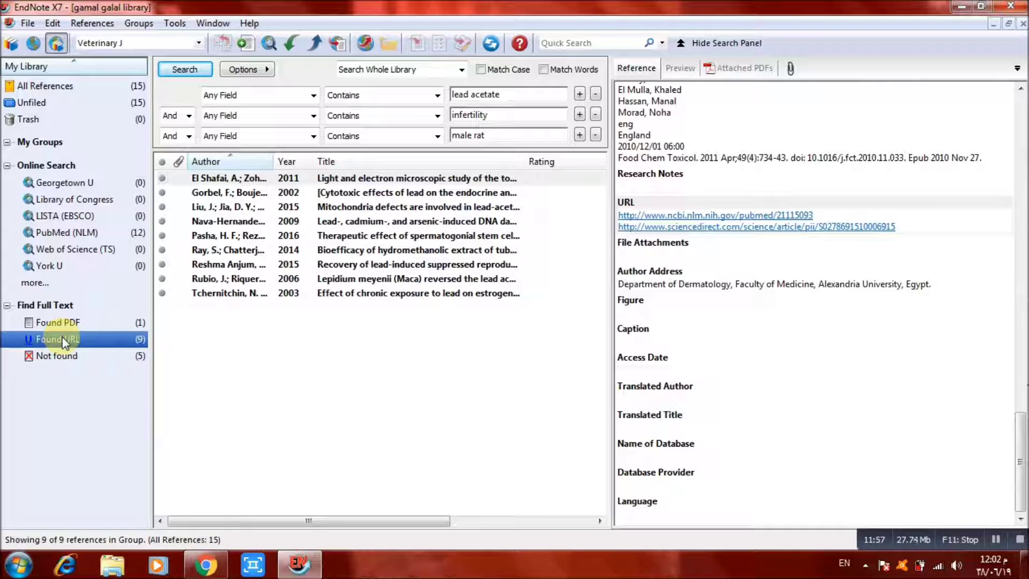